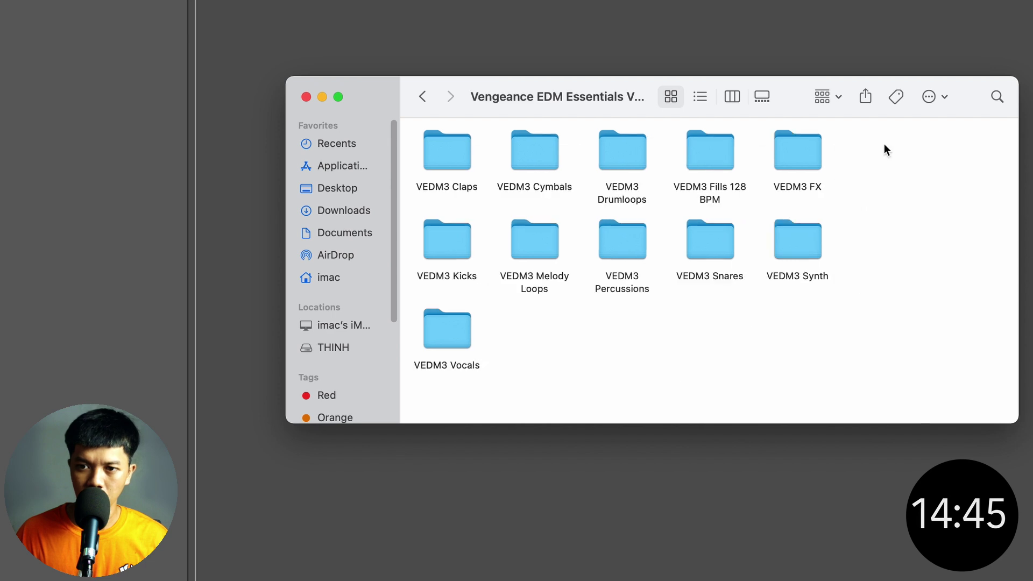
- Audition fills in the VEDM3 Short Fills folder and place VEDM3 Short Fill 40 128 BPM on an audio track at bar 1
double_click(724, 172)
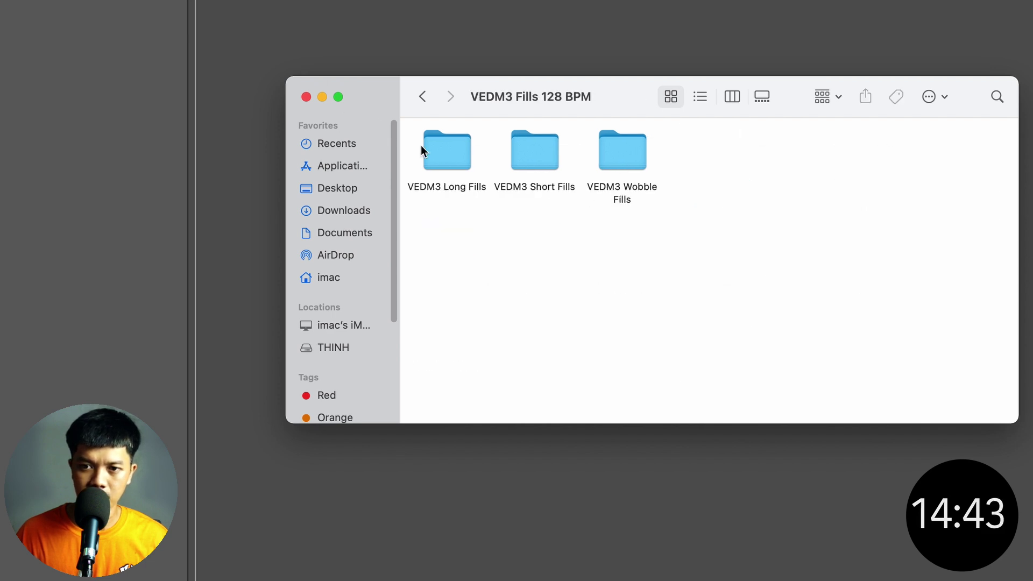
double_click(550, 148)
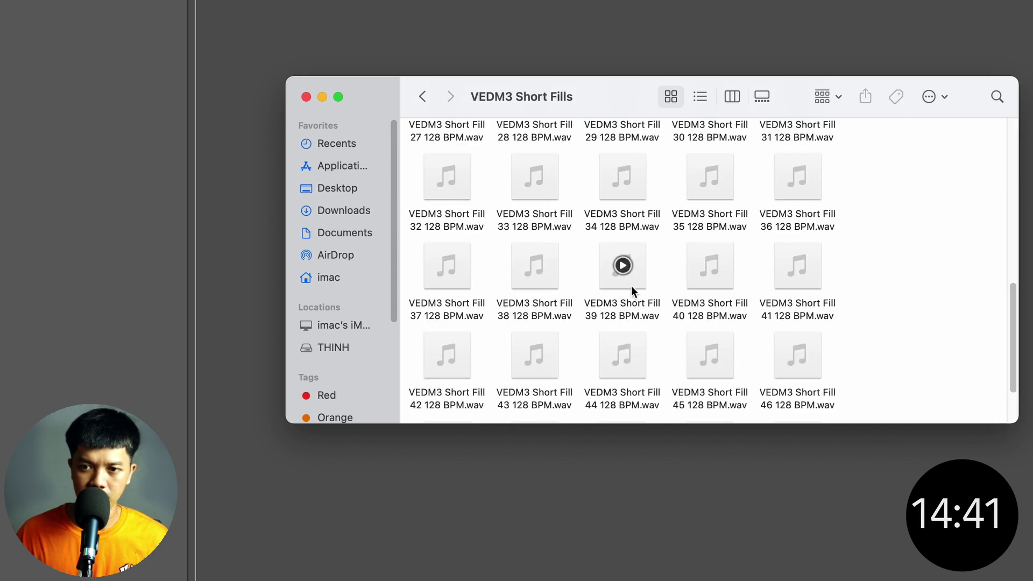
click(625, 269)
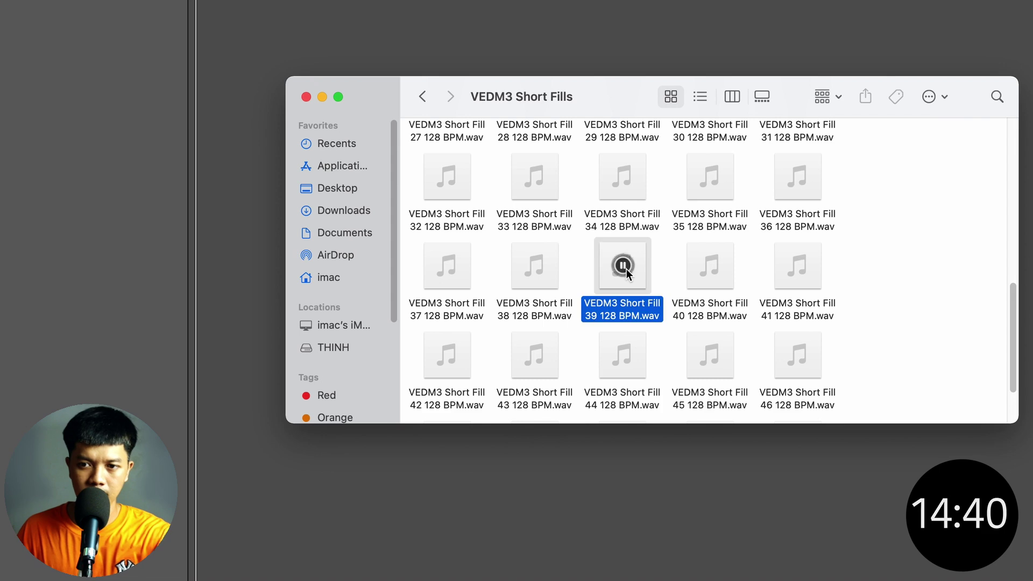
click(711, 267)
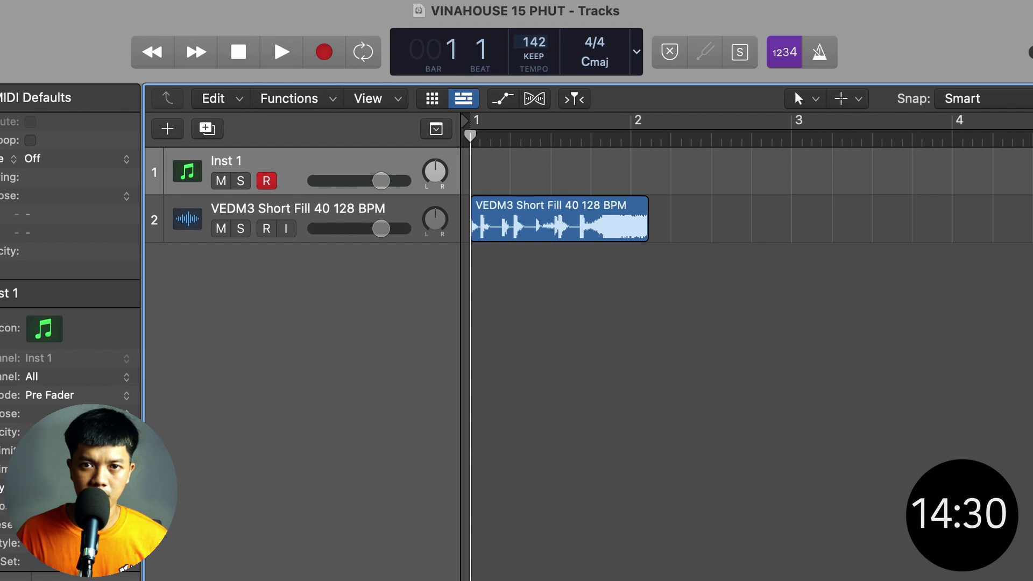
- Set the project tempo to 145 and shorten the Short Fill 40 region so it ends exactly at bar 2
drag(531, 11, 531, 0)
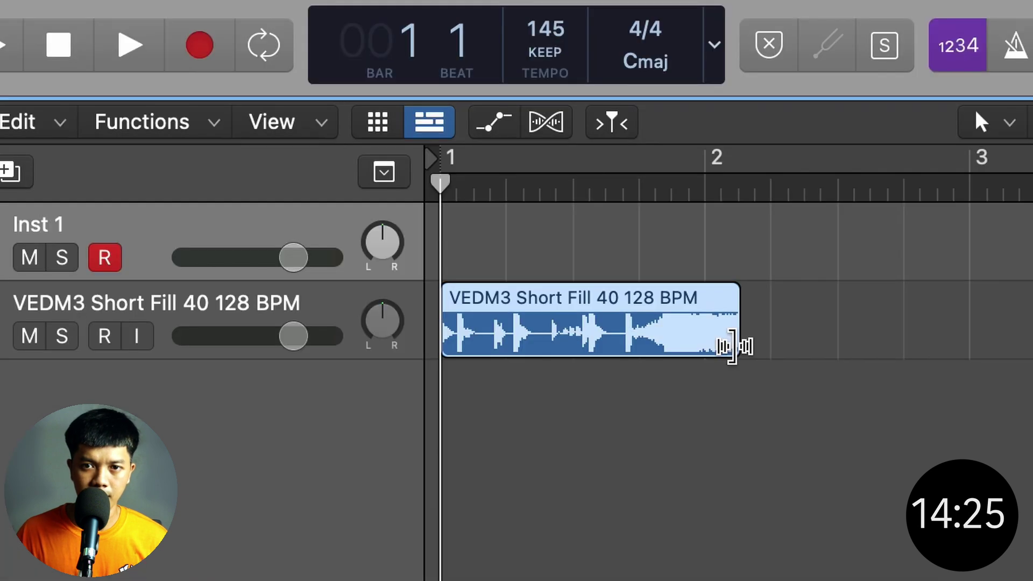
drag(645, 235, 628, 316)
drag(698, 477, 699, 503)
key(space)
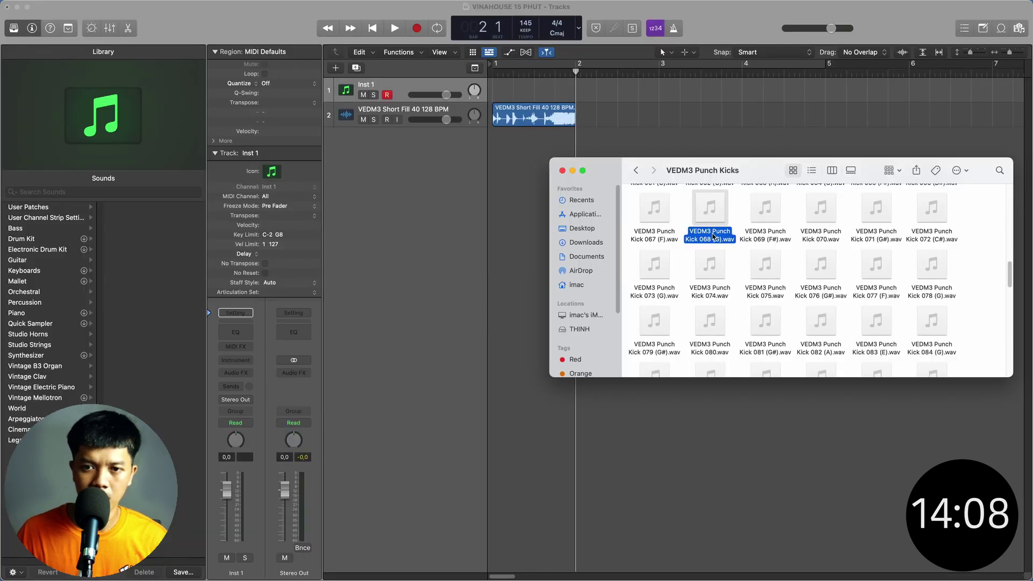
- Load VEDM3 Punch Kick 068 (G) onto the Inst 1 track and program C3 notes on each beat of bar 5
drag(713, 235, 410, 108)
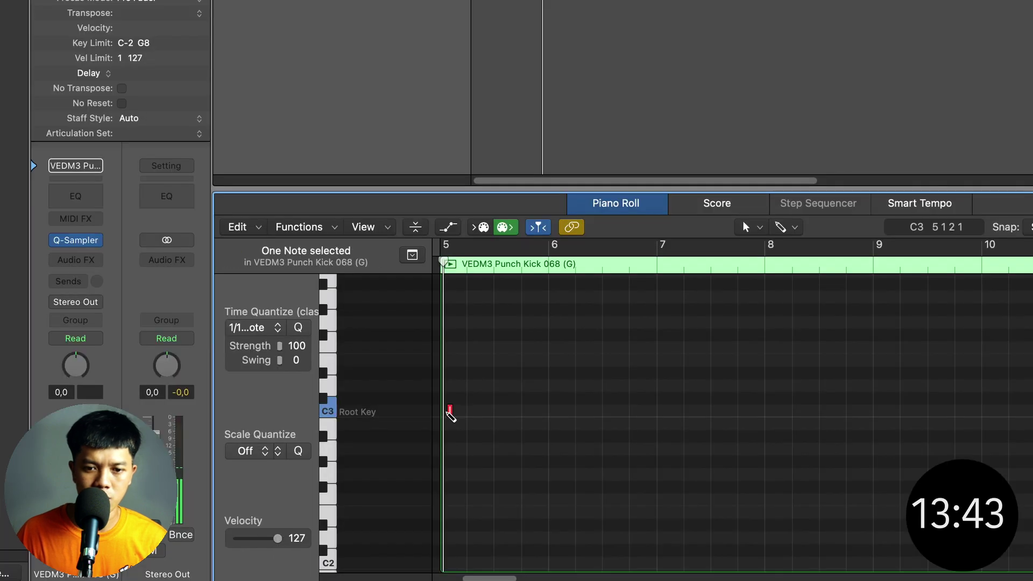
drag(452, 417, 477, 415)
drag(519, 375, 445, 450)
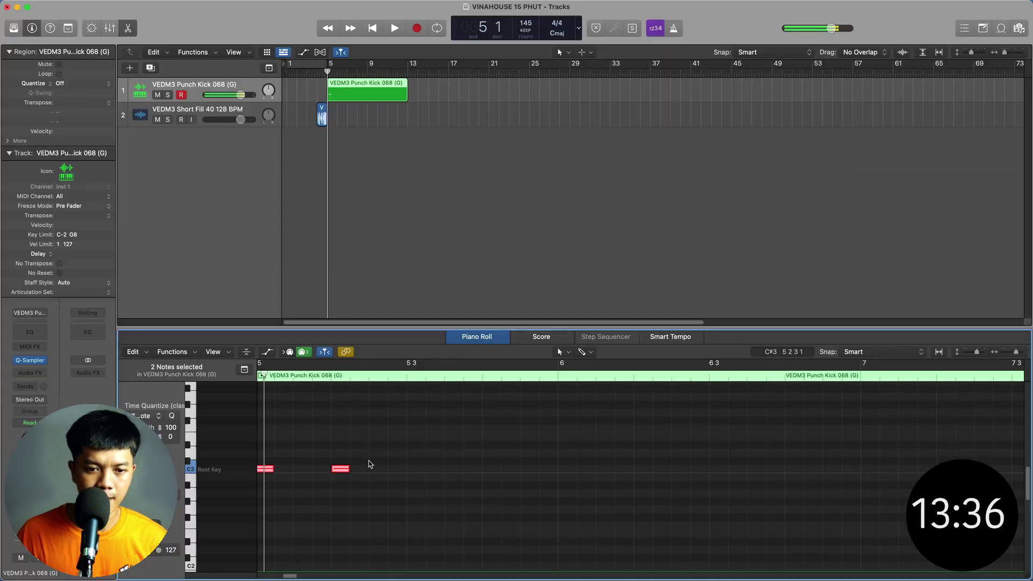
drag(400, 474, 420, 478)
key(space)
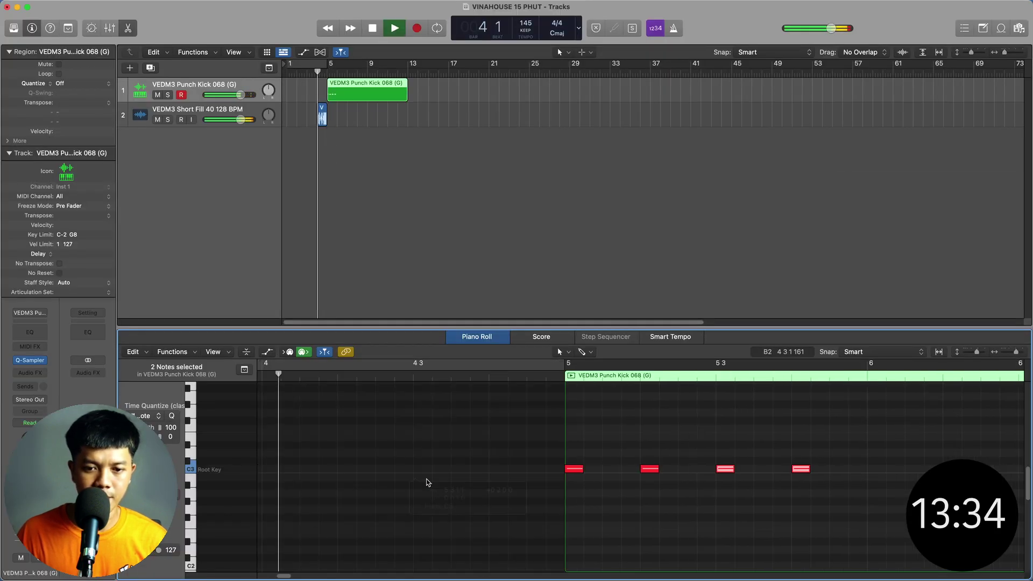
key(super+Left)
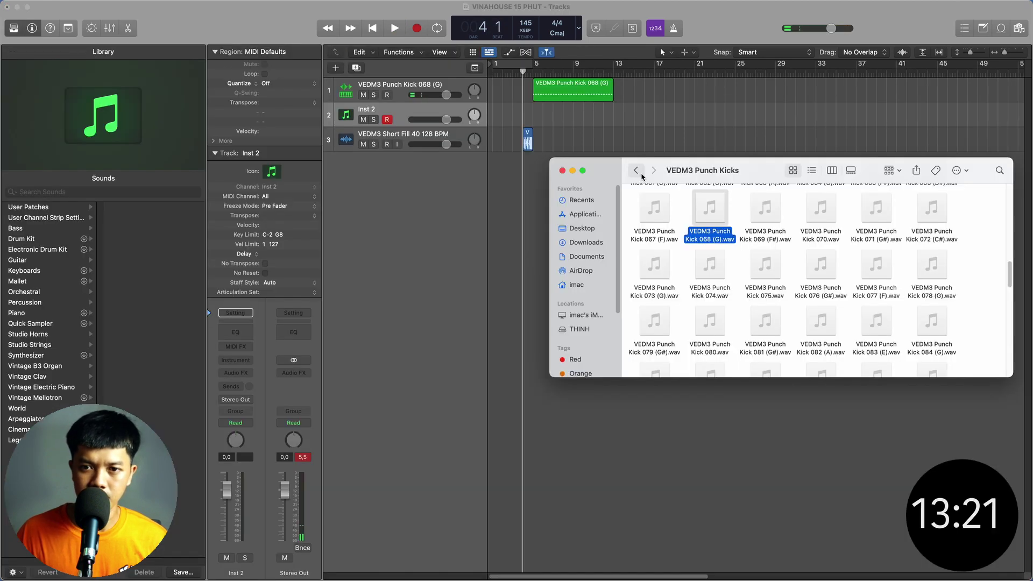
- Audition samples in the VEDM3 Claps folder and load VEDM3 Clap 197 onto the Inst 2 track
click(636, 170)
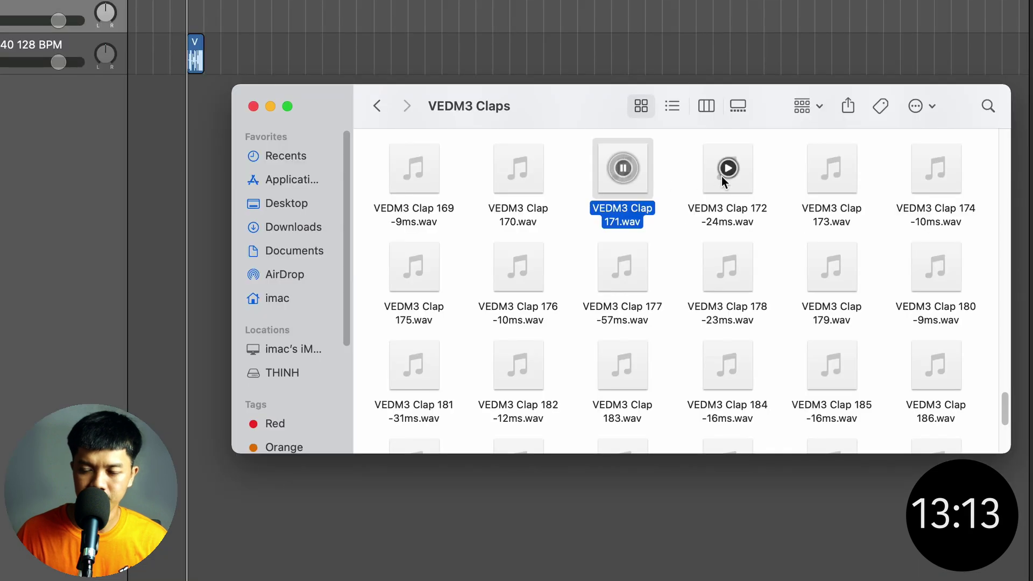
scroll(759, 274, down, 3)
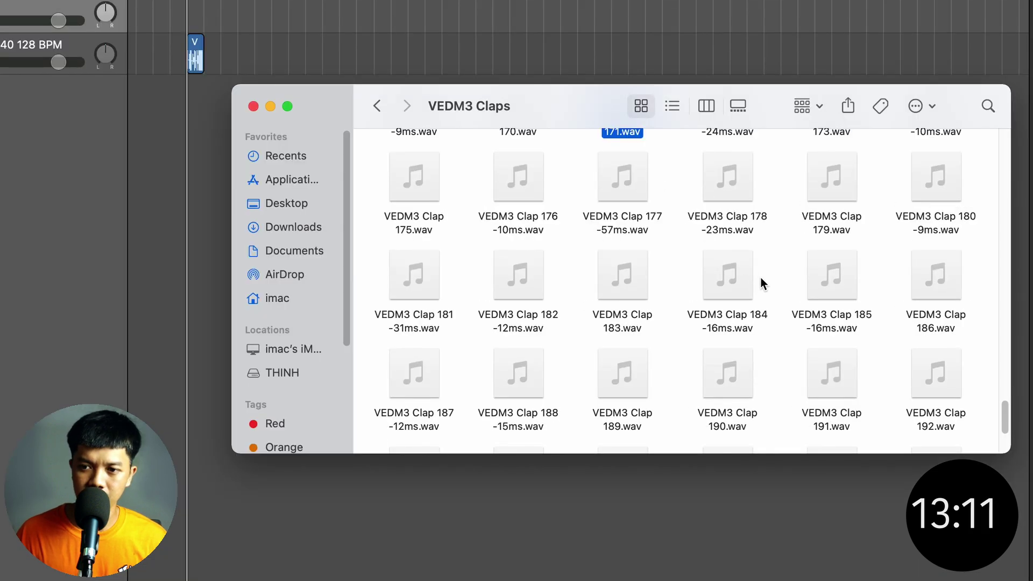
scroll(811, 328, up, 10)
scroll(812, 342, down, 11)
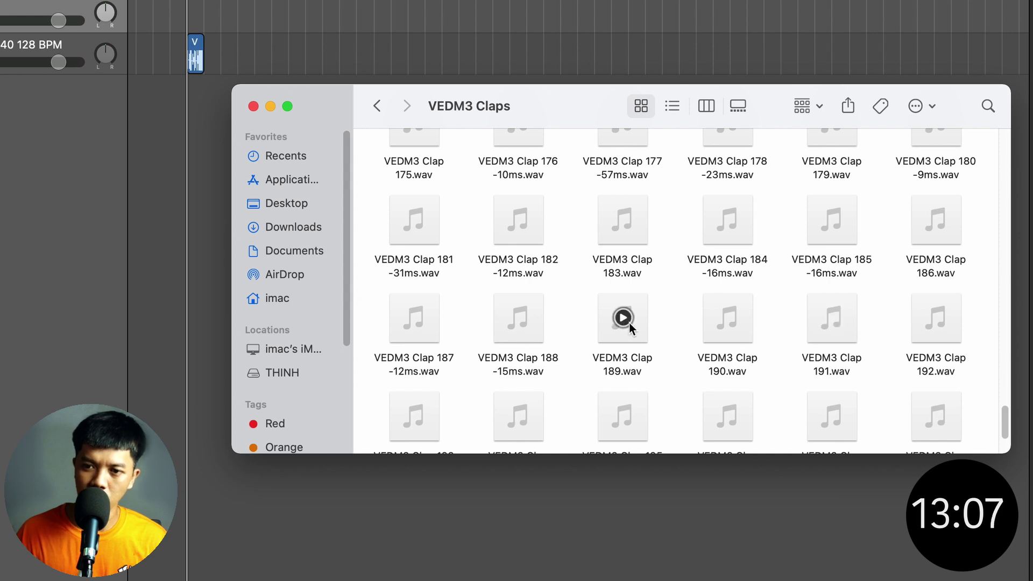
click(729, 318)
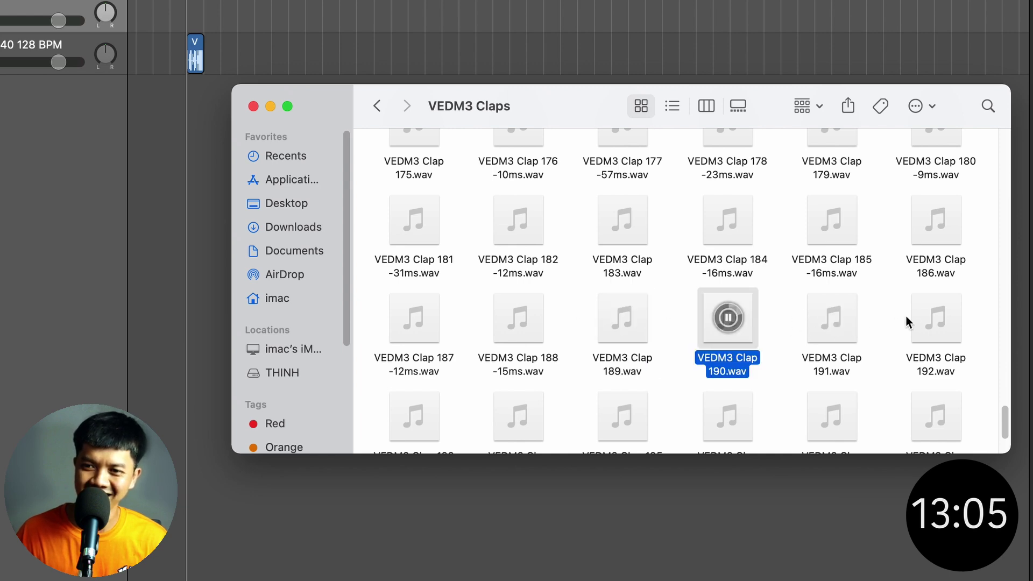
click(936, 318)
scroll(882, 315, down, 2)
click(795, 305)
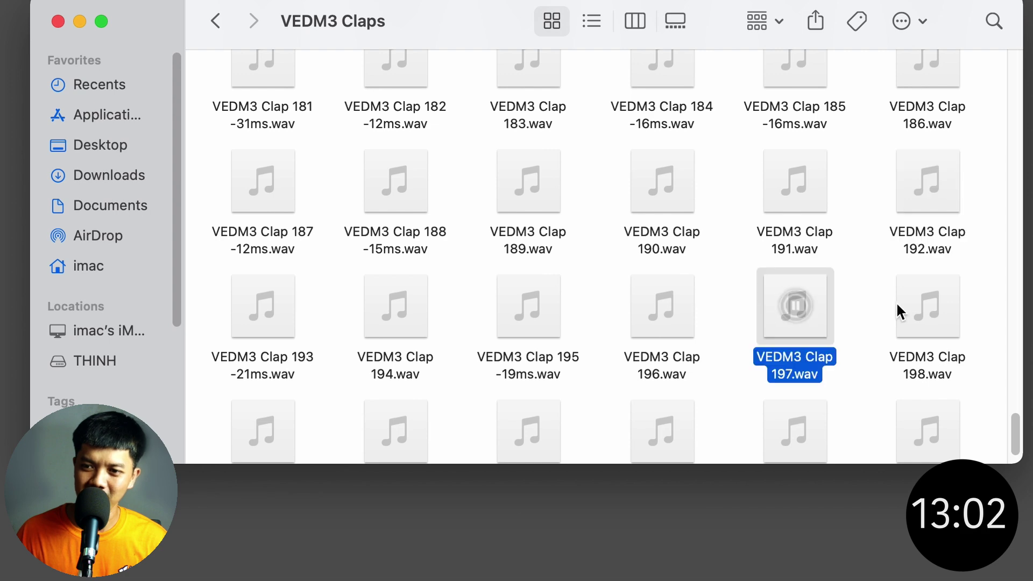
drag(795, 305, 390, 131)
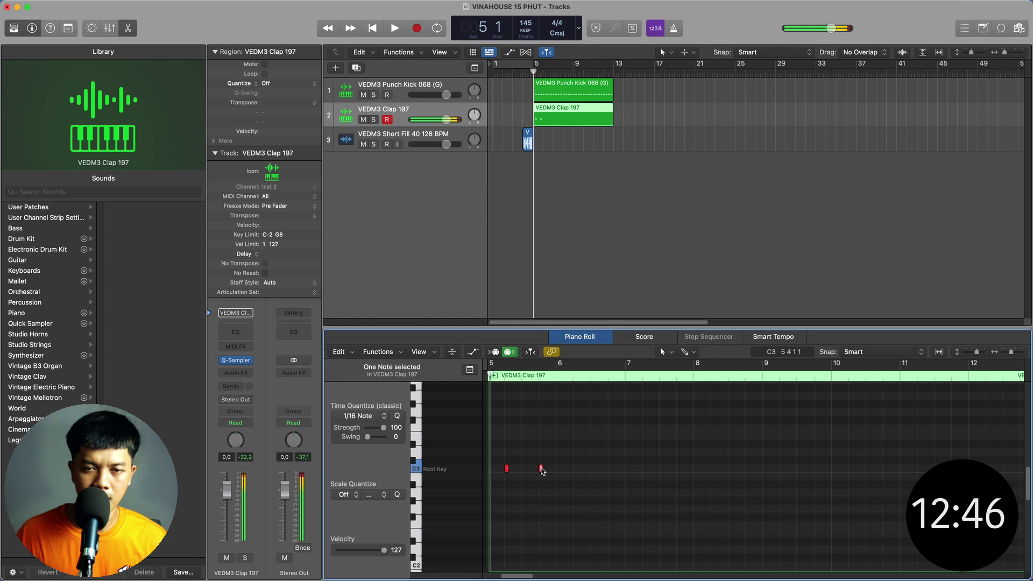
- Play back the beat, close the note editor, and lower the VEDM3 Clap 197 track's volume
key(space)
key(p)
key(space)
drag(429, 119, 430, 128)
key(space)
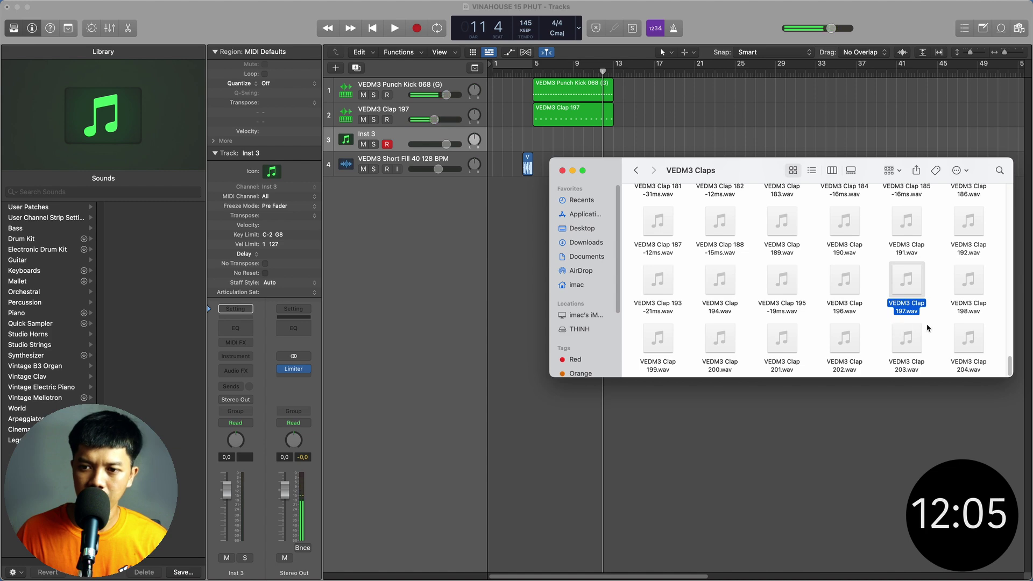
- Audition more claps, including VEDM3 Clap 156, 155, 154 and 153, and load VEDM3 Clap 153 onto the Inst 3 track
scroll(927, 327, up, 7)
mouse_move(969, 230)
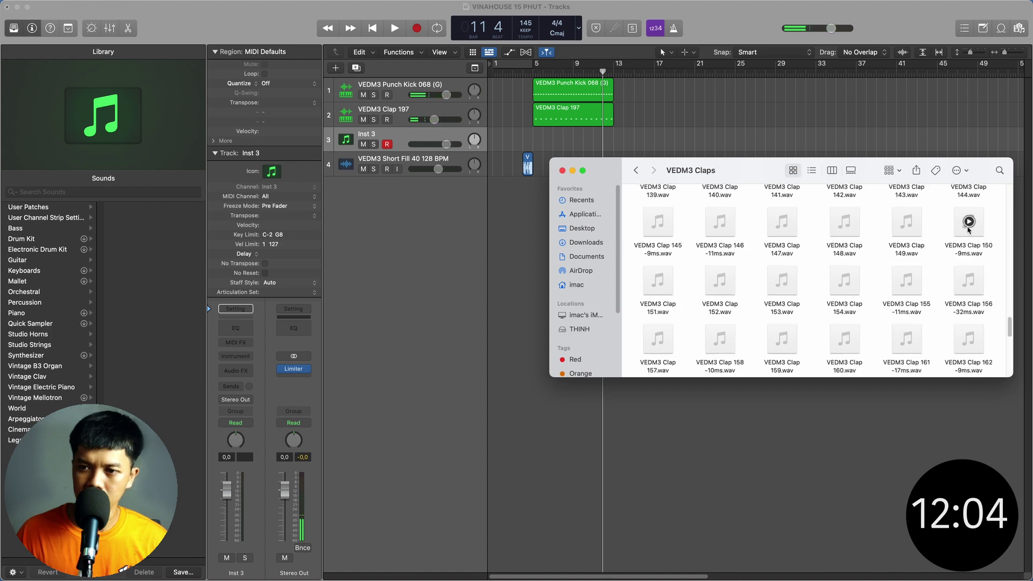
click(969, 280)
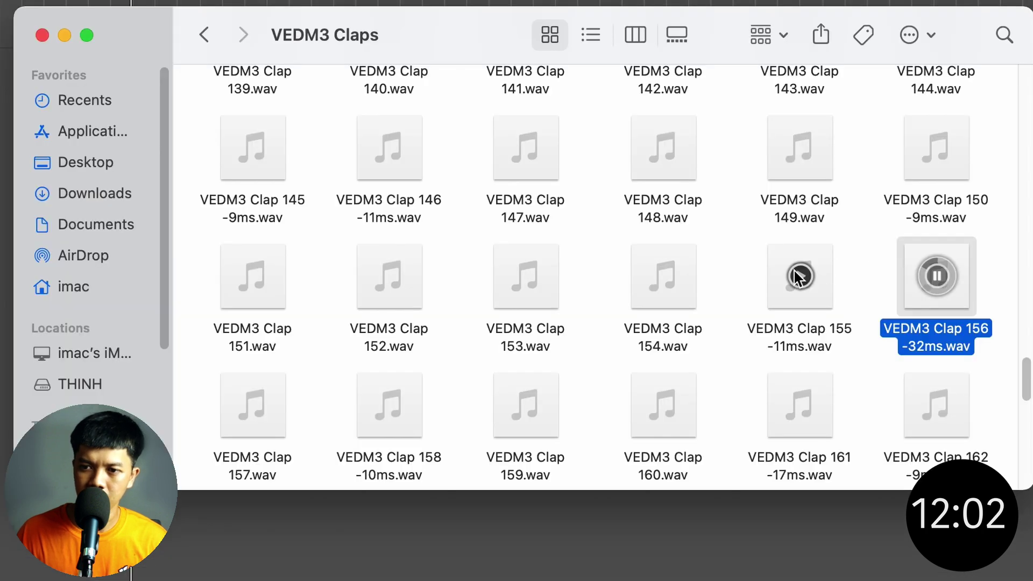
click(800, 276)
click(663, 276)
click(526, 276)
click(389, 147)
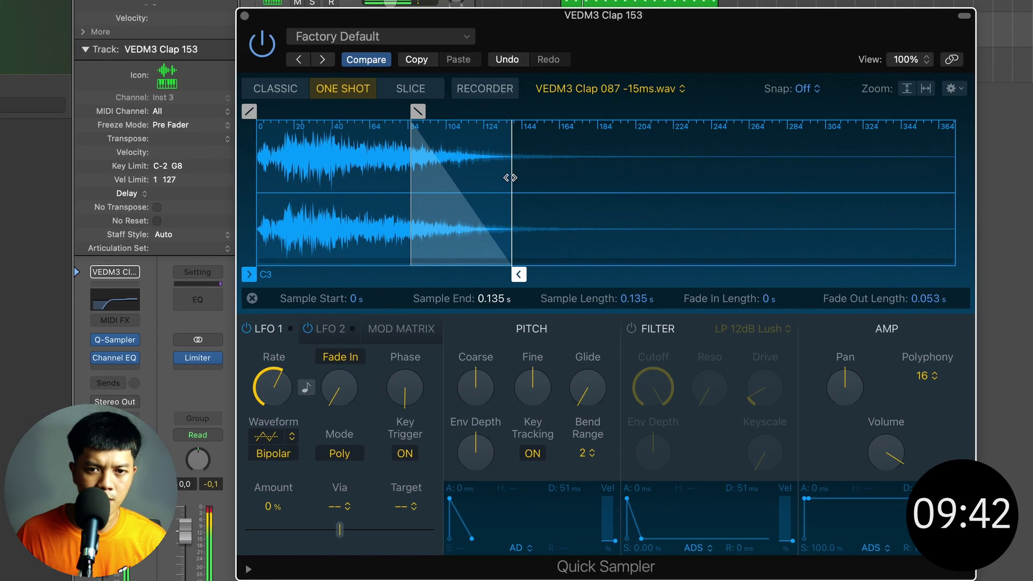
- Adjust the sample end of VEDM3 Clap 087 in the Clap 153 track's Quick Sampler
drag(512, 241, 554, 251)
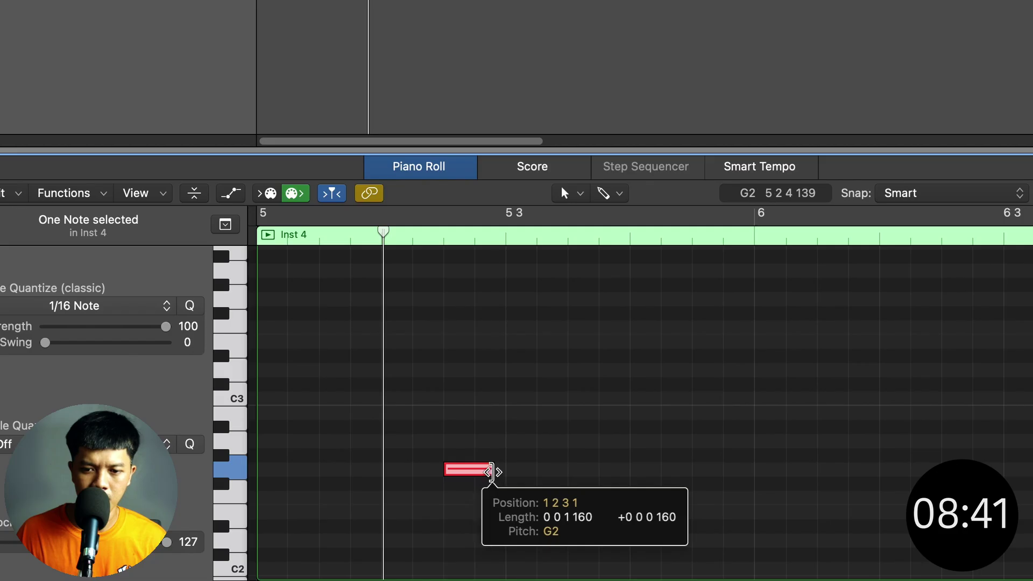
- Set the G2 note in the Inst 4 region to length 0 0 1 160, duplicate it within bar 5, and copy the pair into bar 6
drag(491, 469, 491, 473)
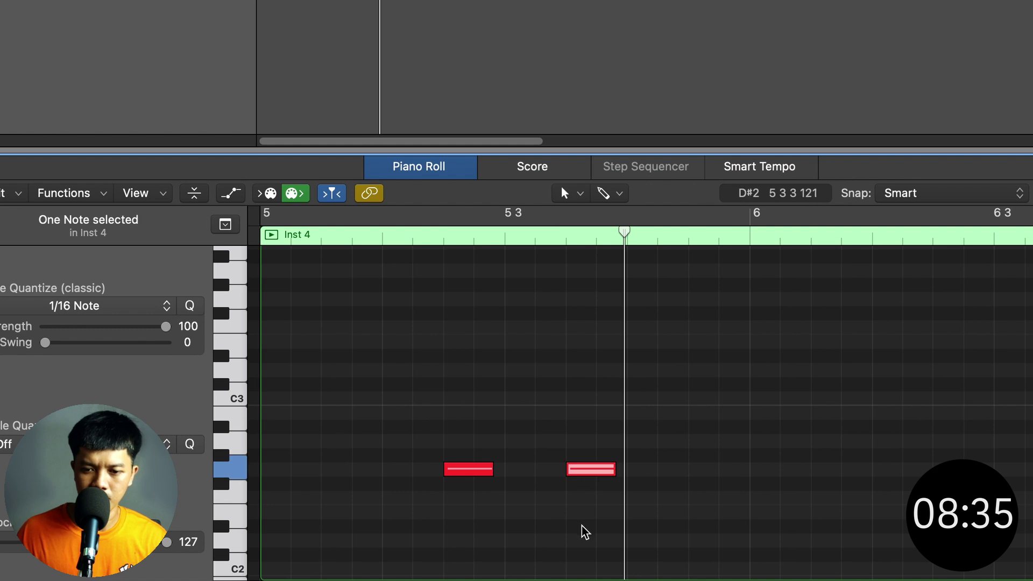
key(super+Left)
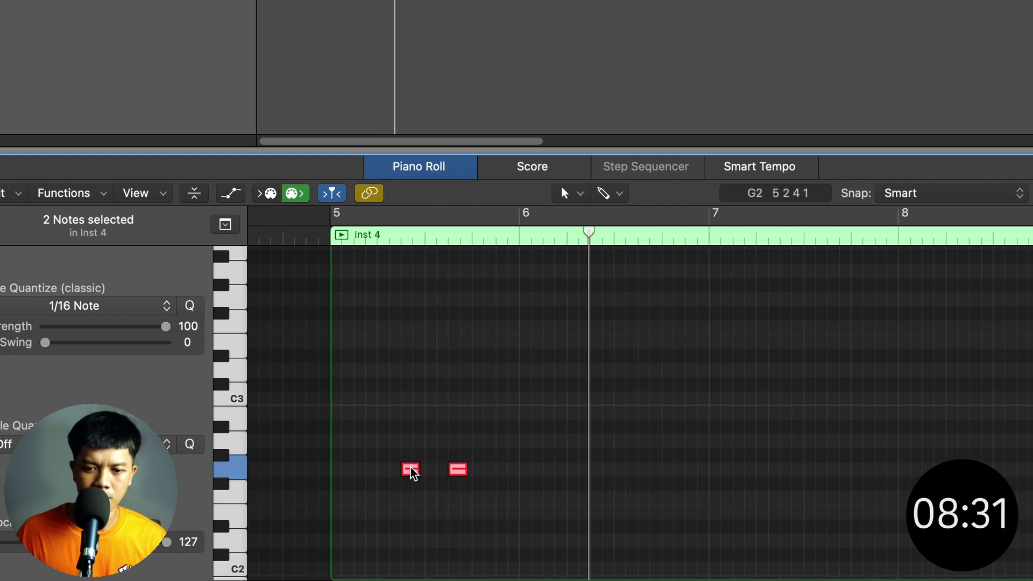
drag(412, 469, 555, 476)
click(576, 519)
key(space)
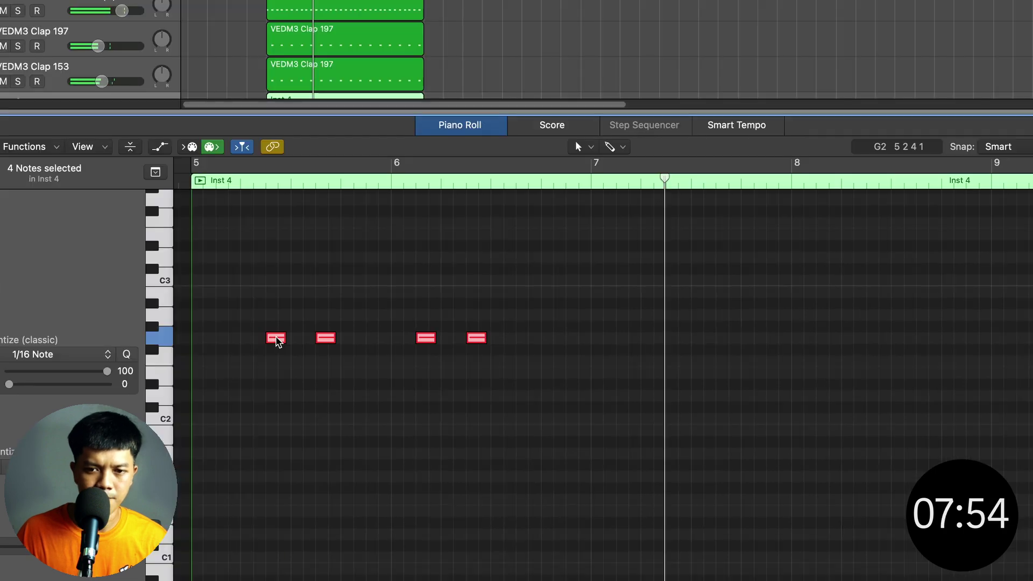
- Copy the four G2 notes of the Inst 4 region into bars 7 and 8
drag(277, 337, 624, 345)
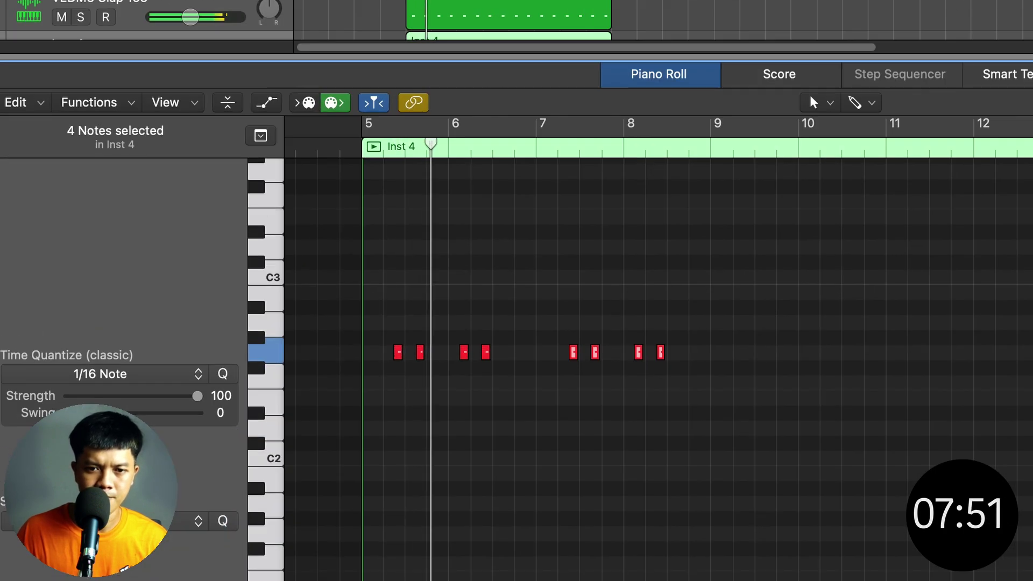
key(alt+shift+d)
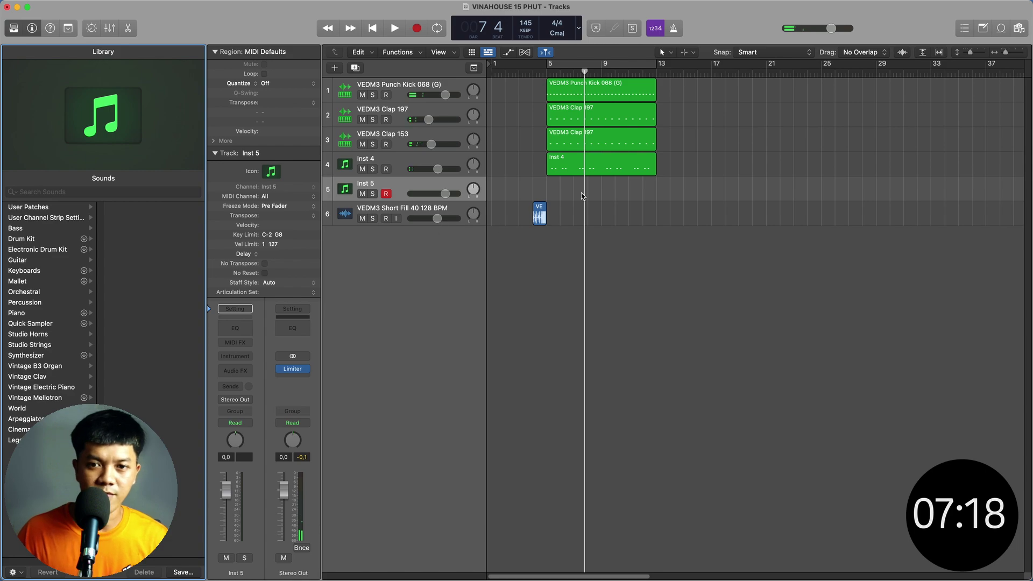
- Close the Avenger window with BA Crush loaded on Inst 5 and move the Inst 4 region onto the Inst 5 track at bar 5
key(space)
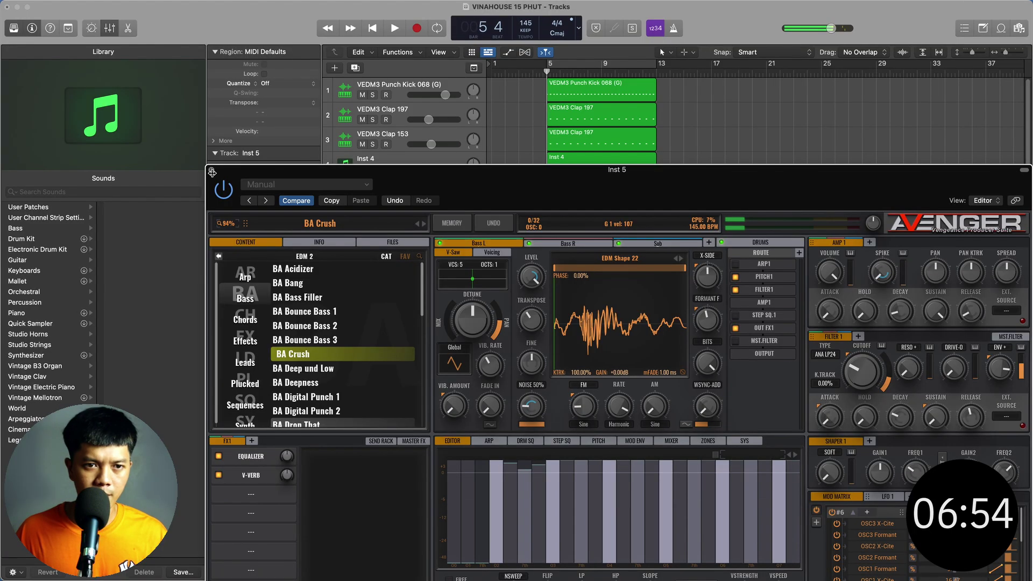
click(212, 171)
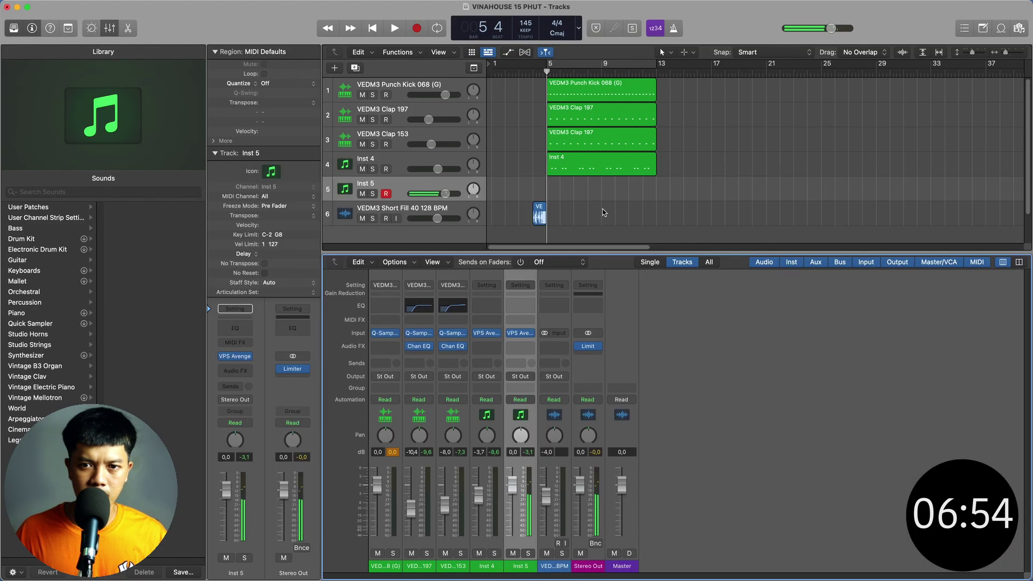
drag(581, 156, 578, 178)
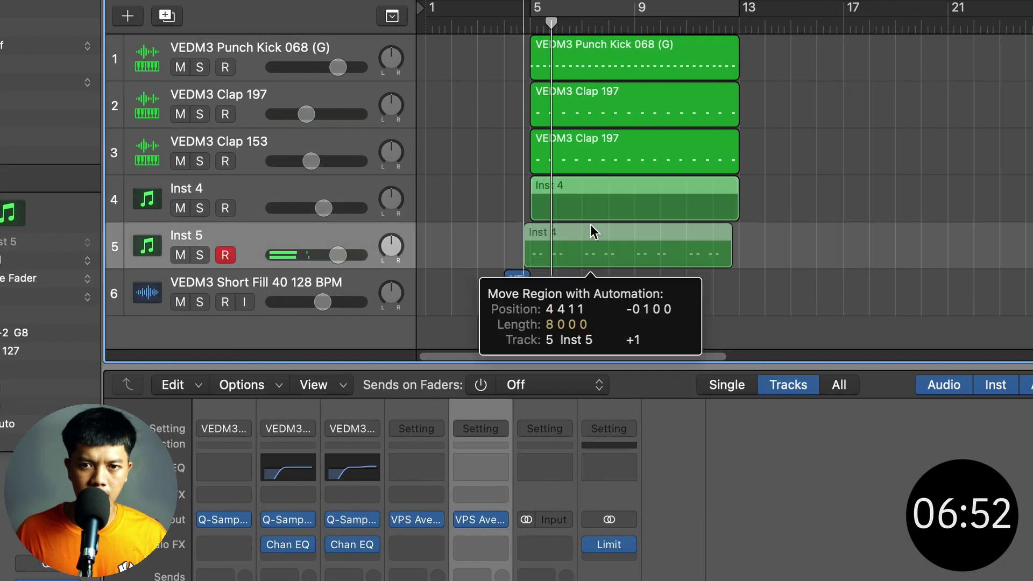
drag(590, 224, 603, 233)
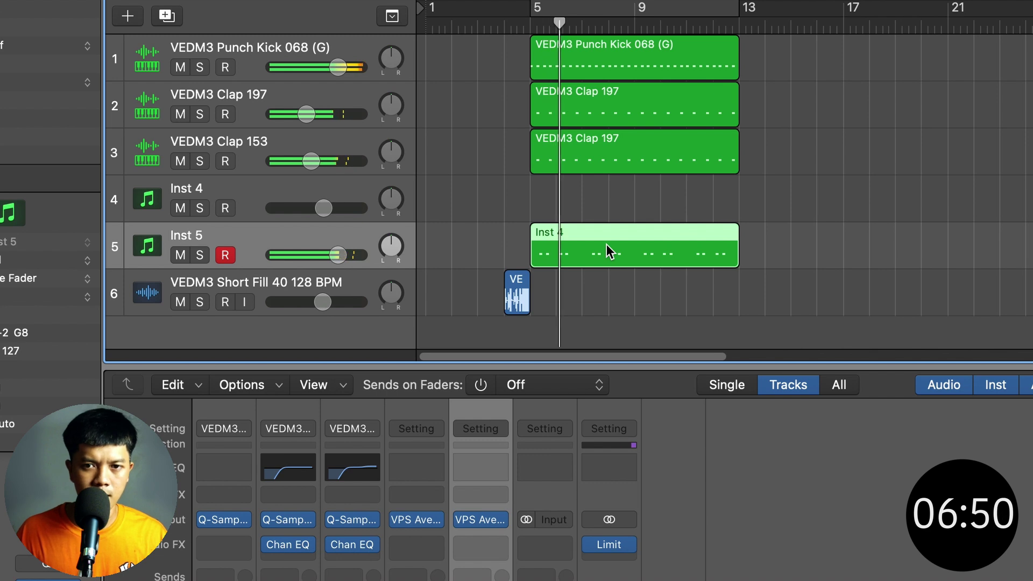
- Browse Avenger's EDM 2 bass presets for the Inst 4 track and choose a different one
click(334, 181)
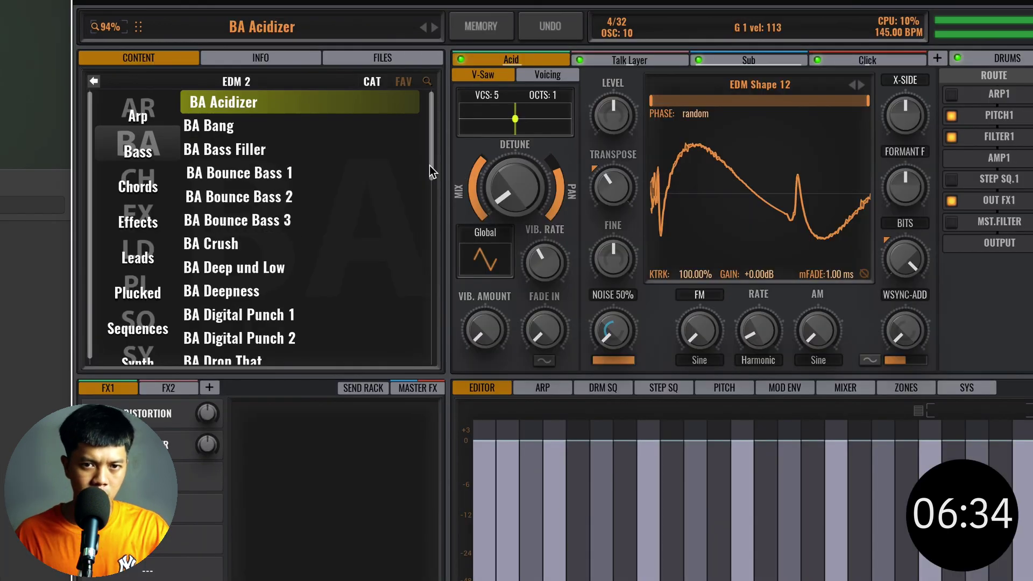
scroll(269, 195, down, 10)
scroll(331, 223, up, 3)
click(268, 198)
- Lengthen the Inst 4 region's first G2 note to 0 1 0 0, copy it to bar 7, and repeat the pair at bars 9 and 11
drag(549, 428, 575, 428)
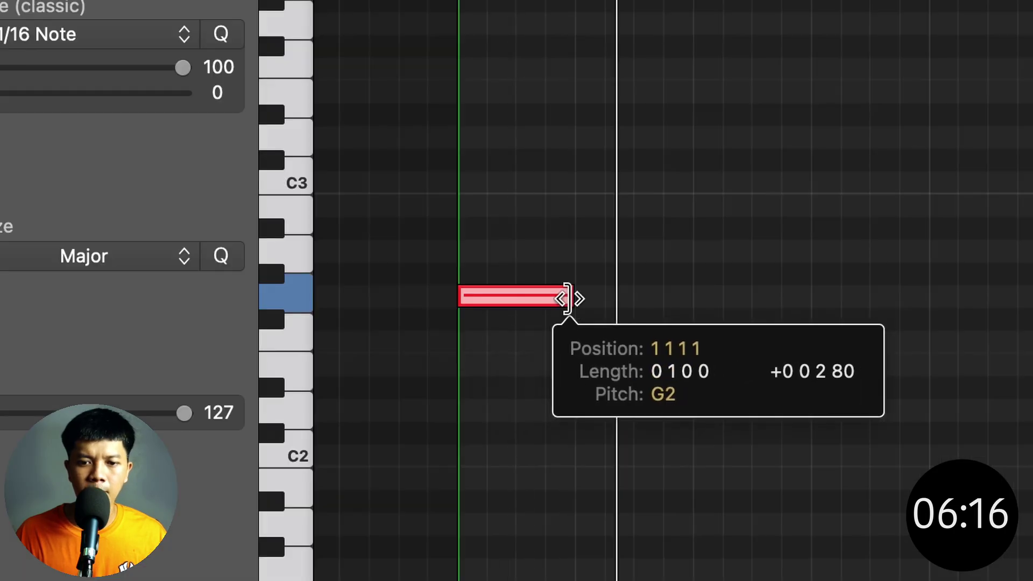
key(space)
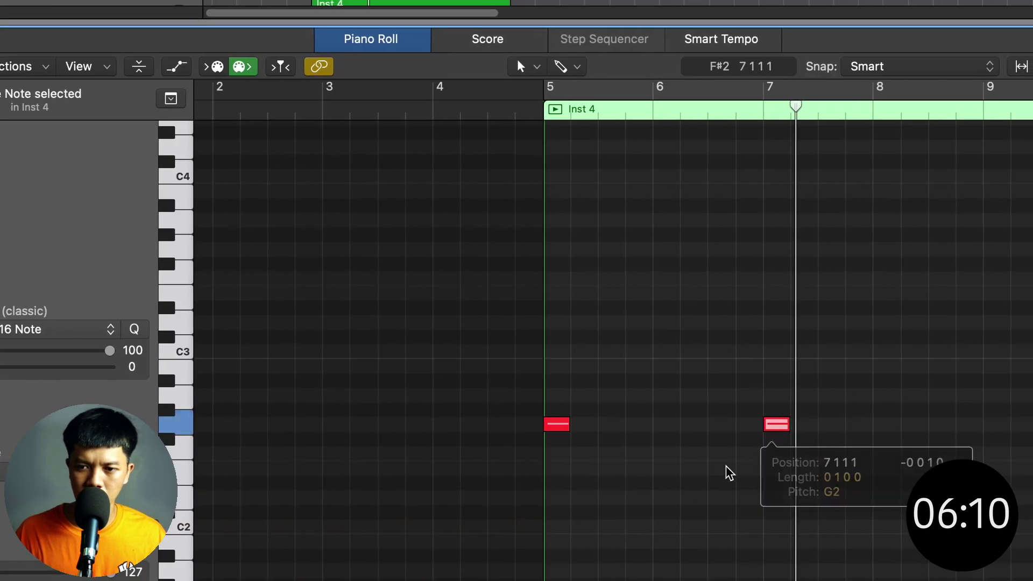
key(space)
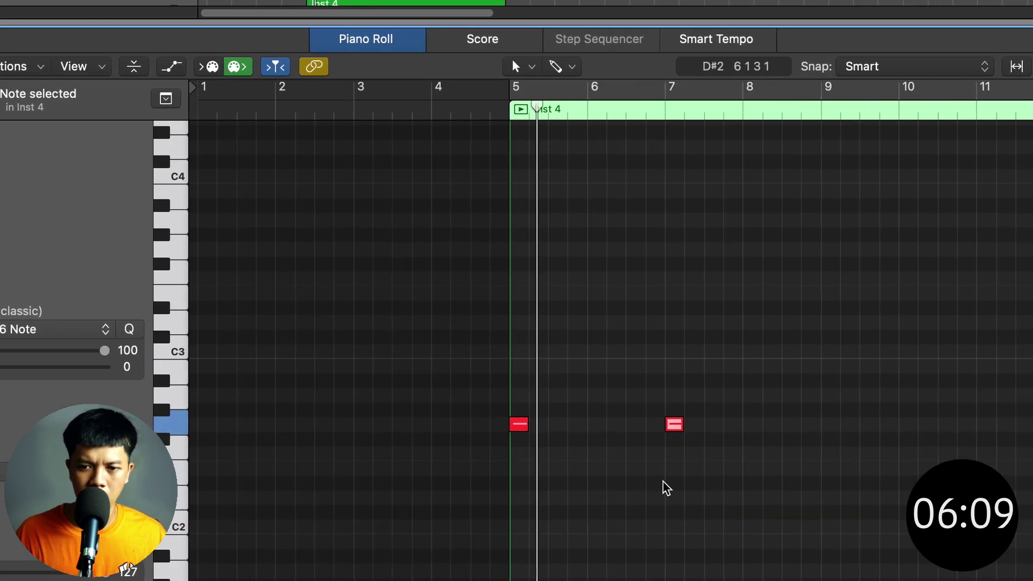
scroll(665, 485, right, 8)
drag(626, 357, 286, 478)
key(super+r)
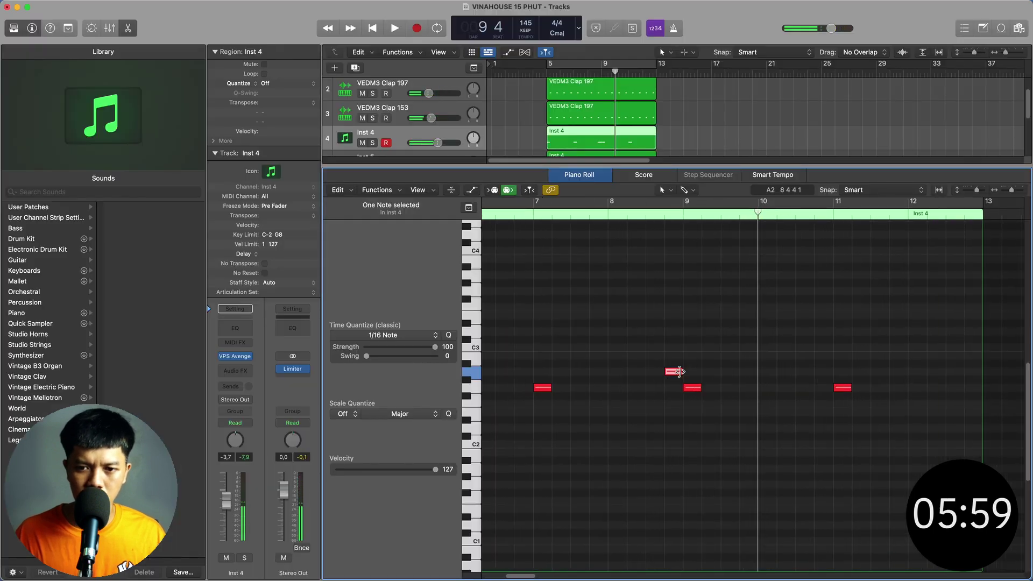
- Select the A2 note near the end of bar 8 in the Inst 4 region and play the bass line
click(673, 372)
key(space)
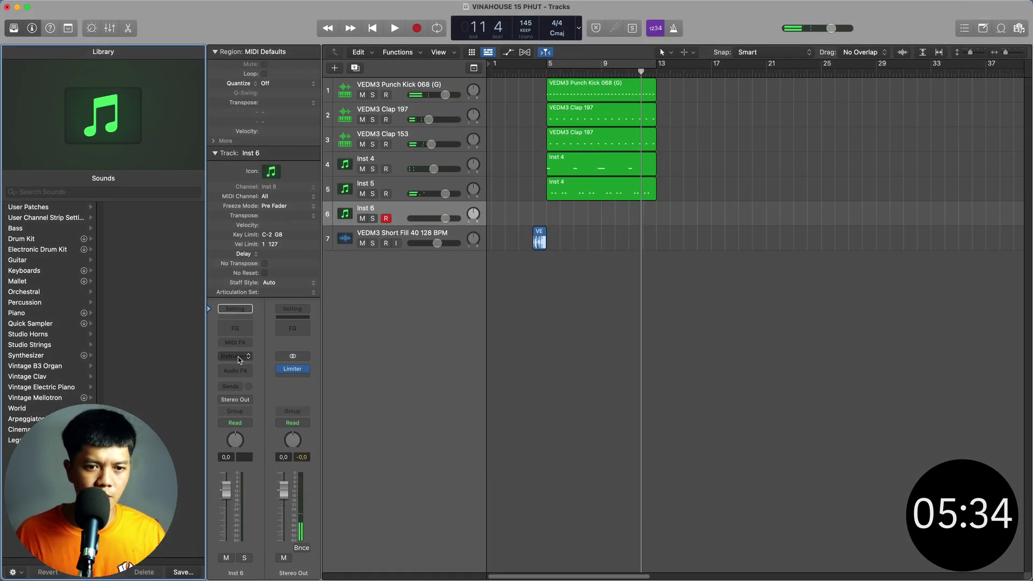
- Load the VPS Avenger instrument on the Inst 6 track
click(240, 358)
mouse_move(295, 348)
click(349, 346)
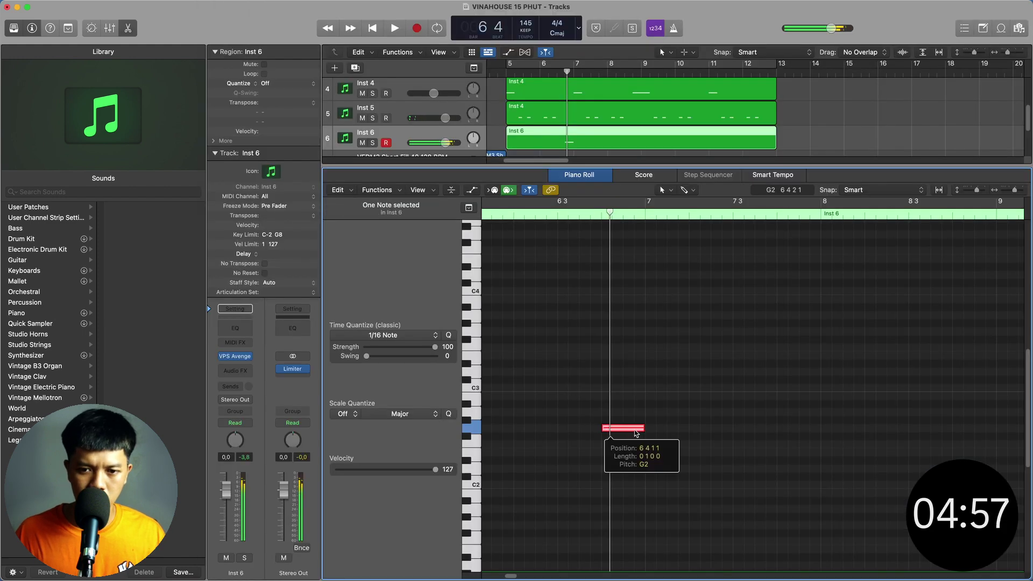
- Shorten the Inst 6 region's G2 note at 6 4 1 1, add a short A2 note after it, and lower the first note's pitch
drag(642, 428, 612, 435)
super+click(626, 412)
key(space)
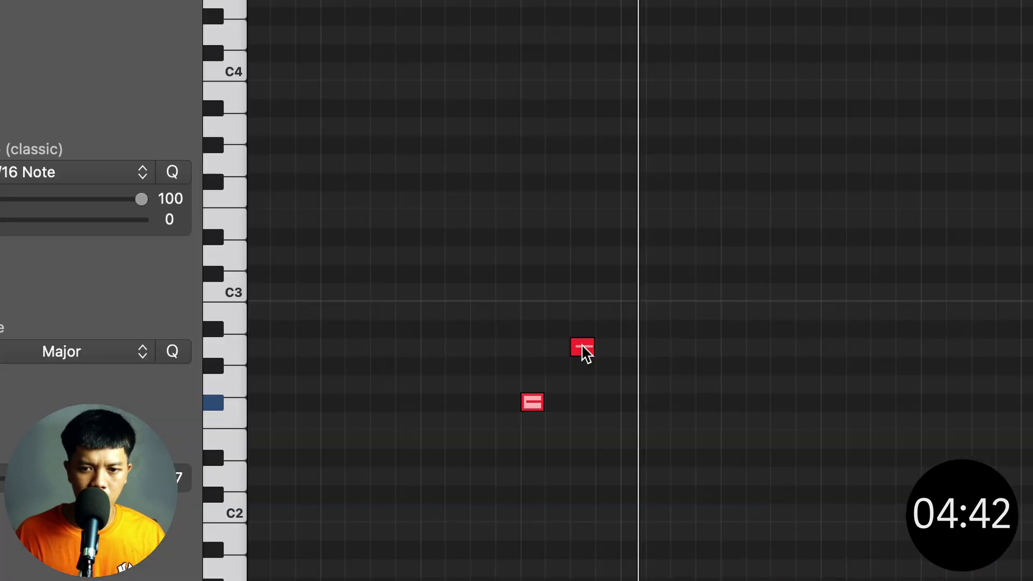
drag(604, 429, 604, 445)
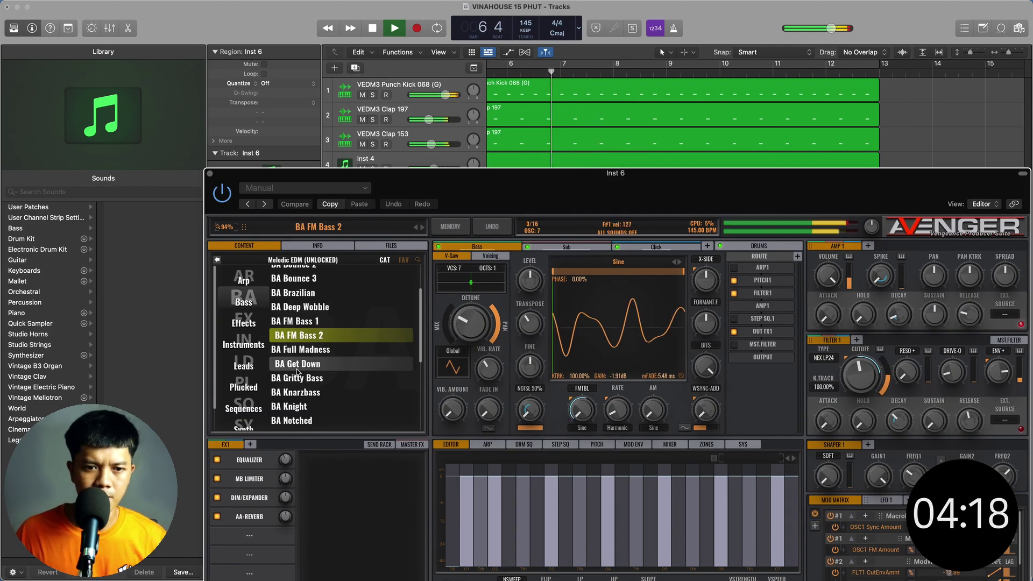
- Audition Avenger's Melodic EDM bass presets for Inst 6, working down the list from BA Get Down past BA Omnia
click(296, 368)
click(299, 382)
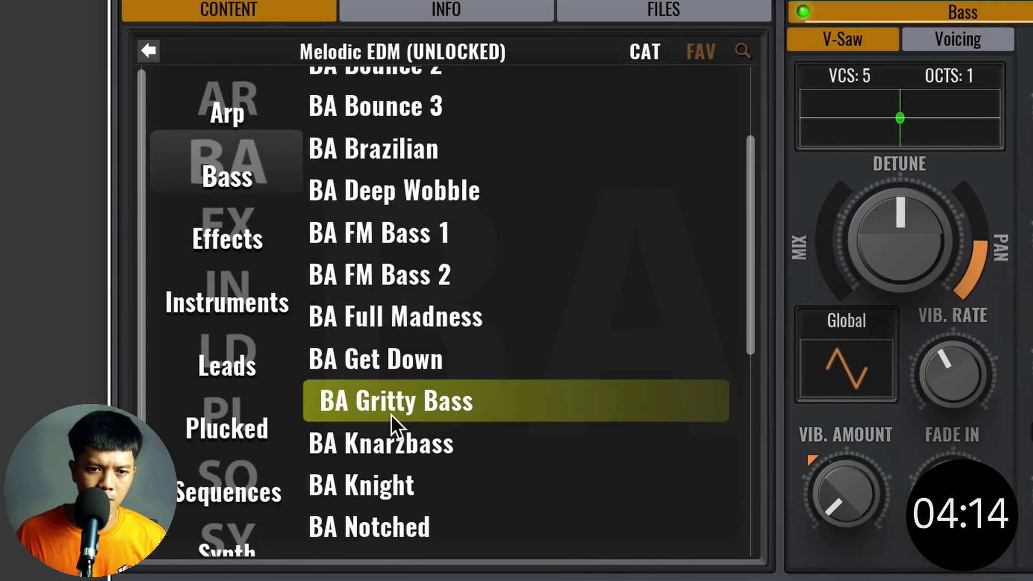
click(393, 438)
click(409, 477)
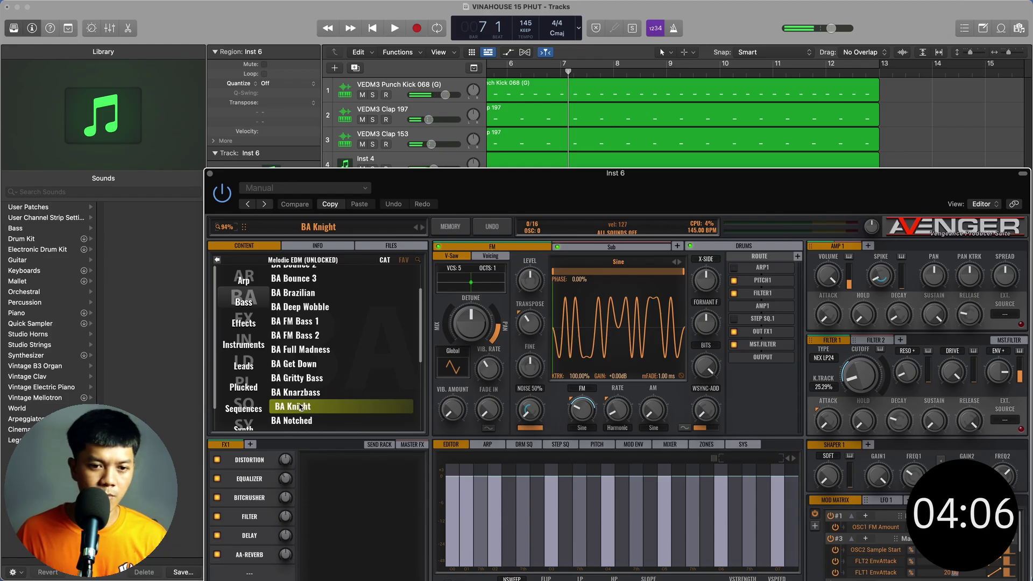
click(294, 420)
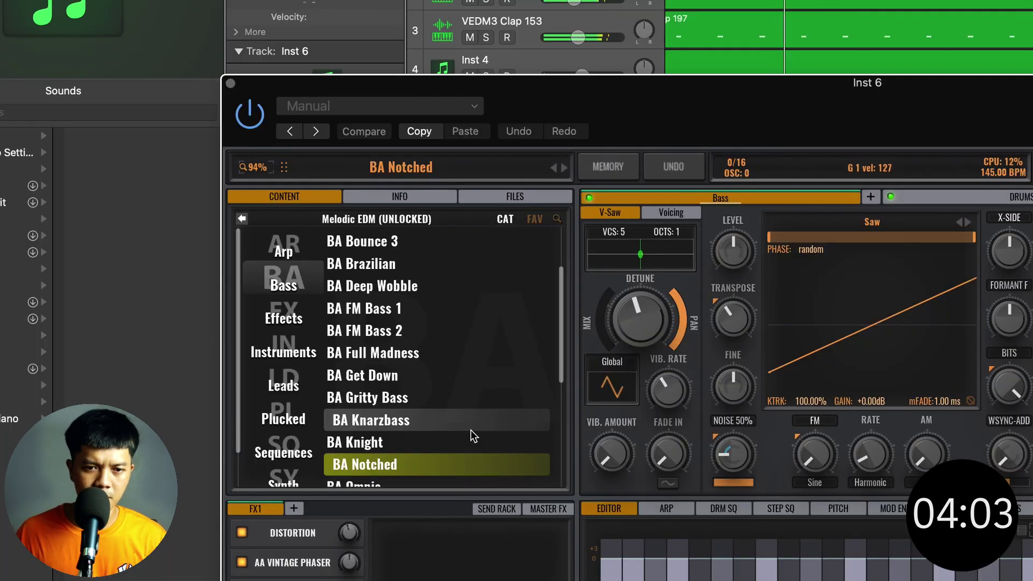
scroll(470, 431, down, 2)
click(386, 431)
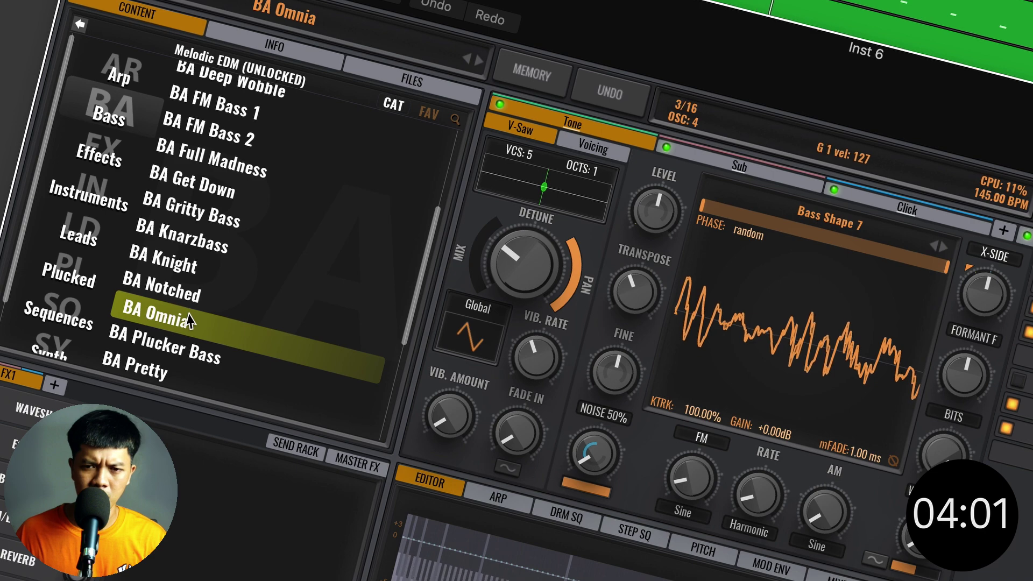
click(386, 454)
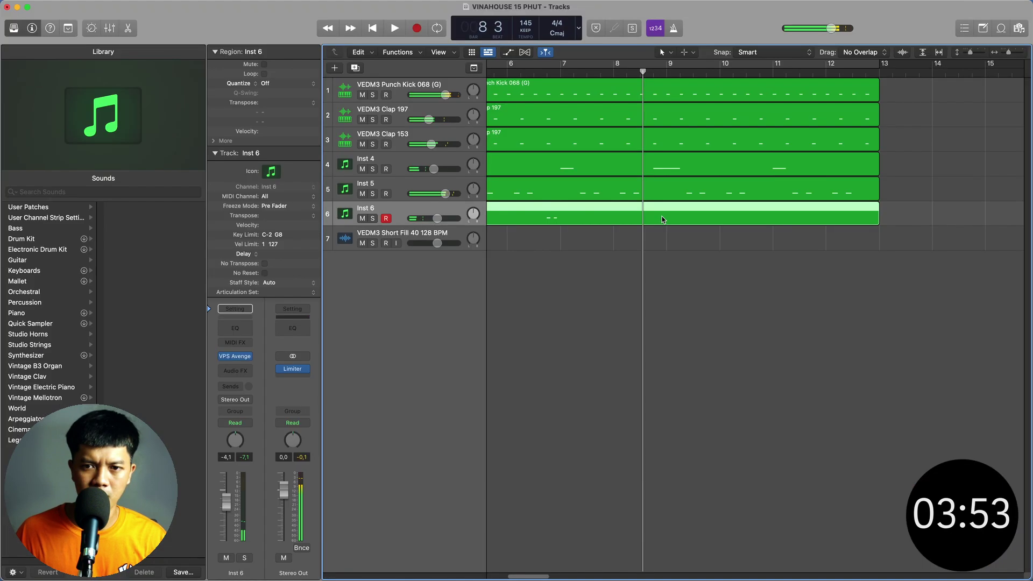
- Choose the VO Gated Vocals preset for Inst 7 and add an F#3 note at 5 3 3 1 in its region
double_click(614, 238)
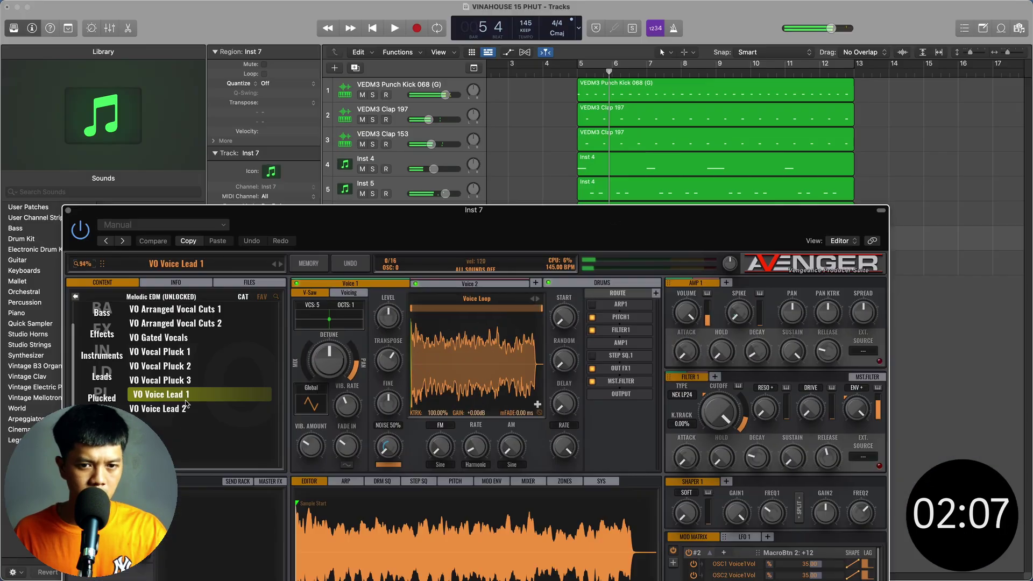
click(162, 337)
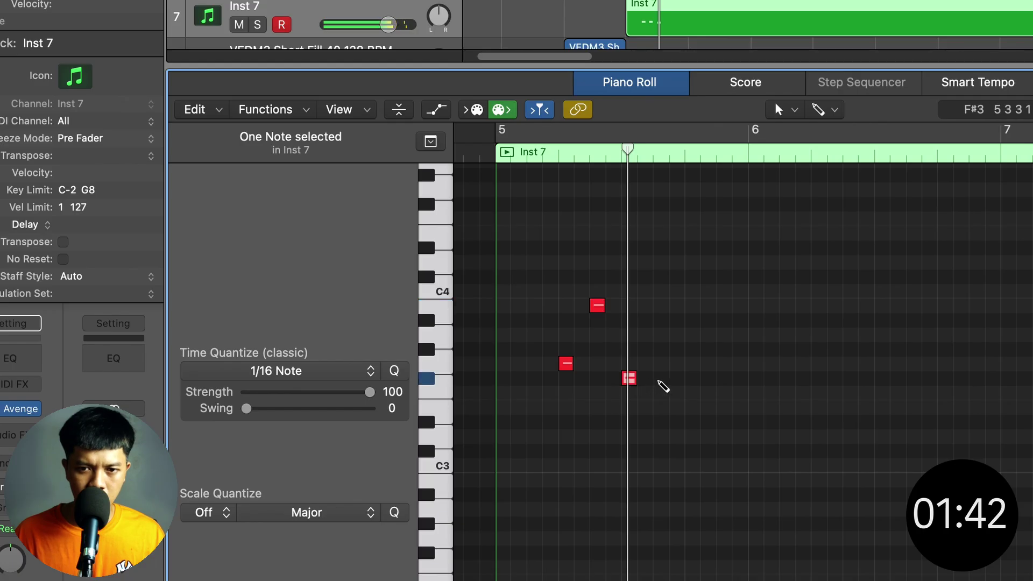
click(660, 379)
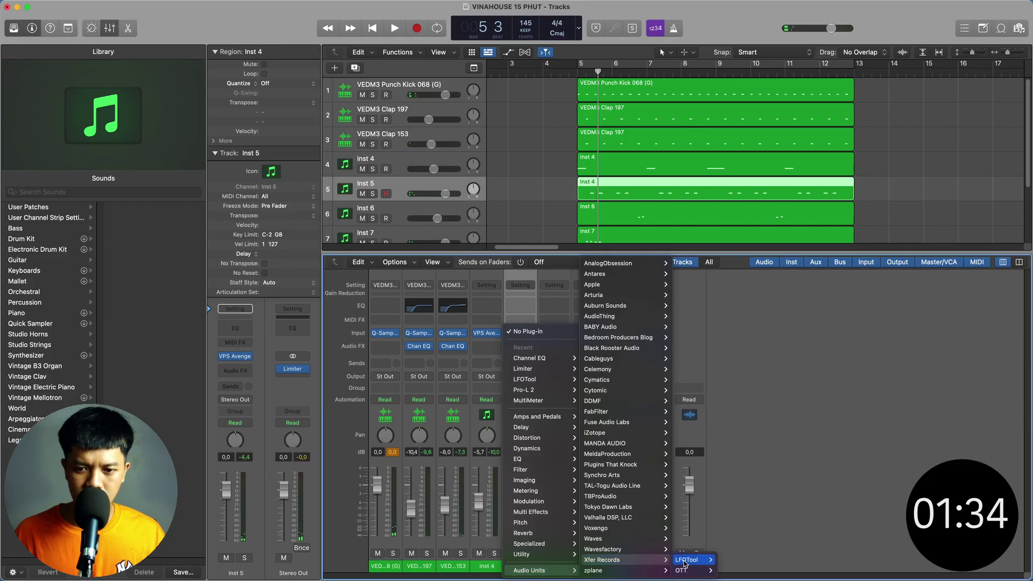
- Insert the LFOTool effect on the Inst 5 channel and copy it to the Inst 4 and Inst 6 channels
click(730, 560)
drag(521, 346, 495, 347)
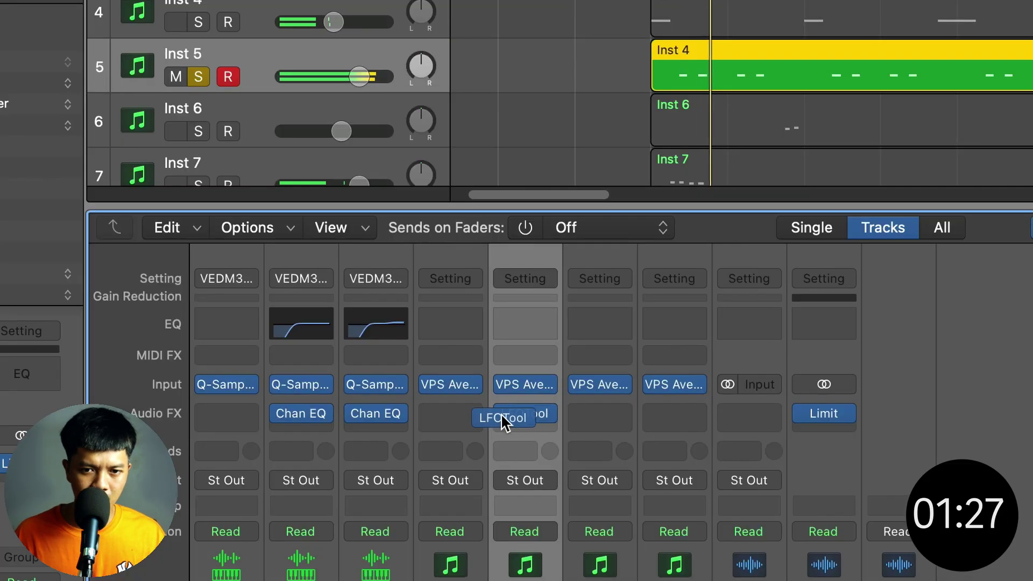
drag(469, 417, 452, 414)
drag(525, 413, 601, 419)
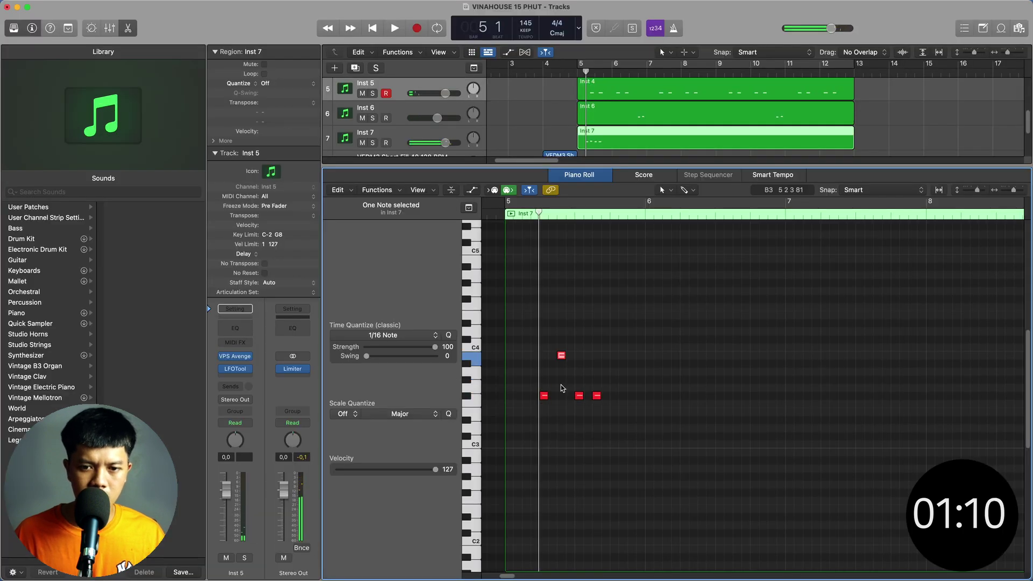
- Rework the Inst 7 notes in bar 5, deleting the F#3 under the B3 note on beat 2
drag(560, 357, 579, 415)
click(579, 396)
key(space)
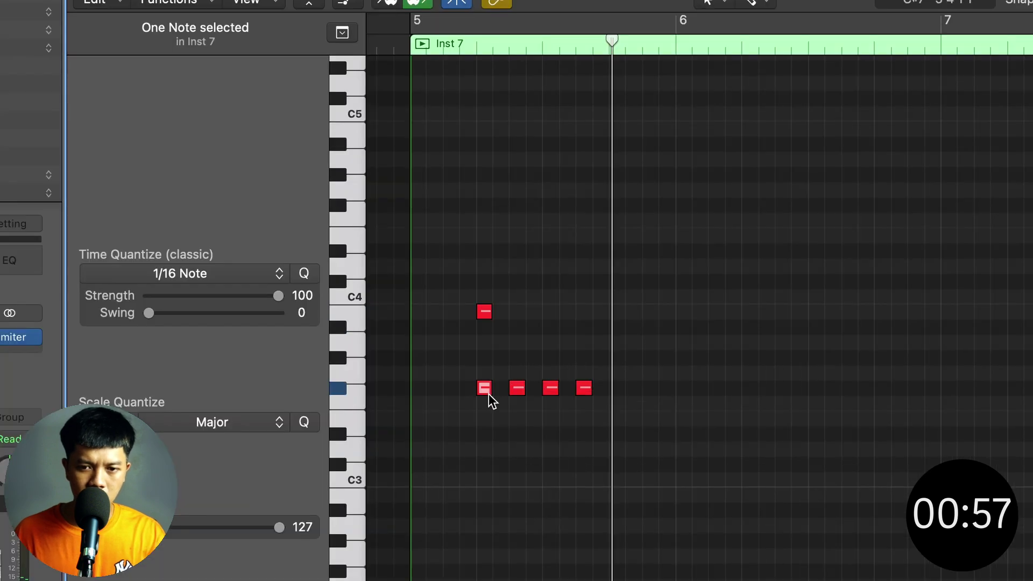
key(Delete)
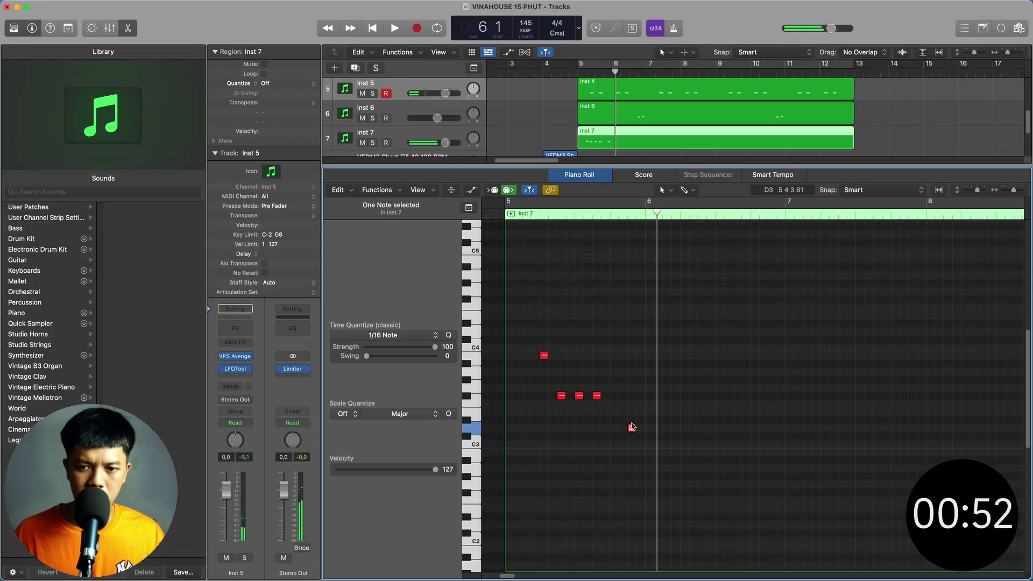
- Extend the Inst 7 melody with an F#3 note at the start of bar 6, play it, and nudge two selected notes to the right
drag(646, 443, 651, 427)
click(650, 396)
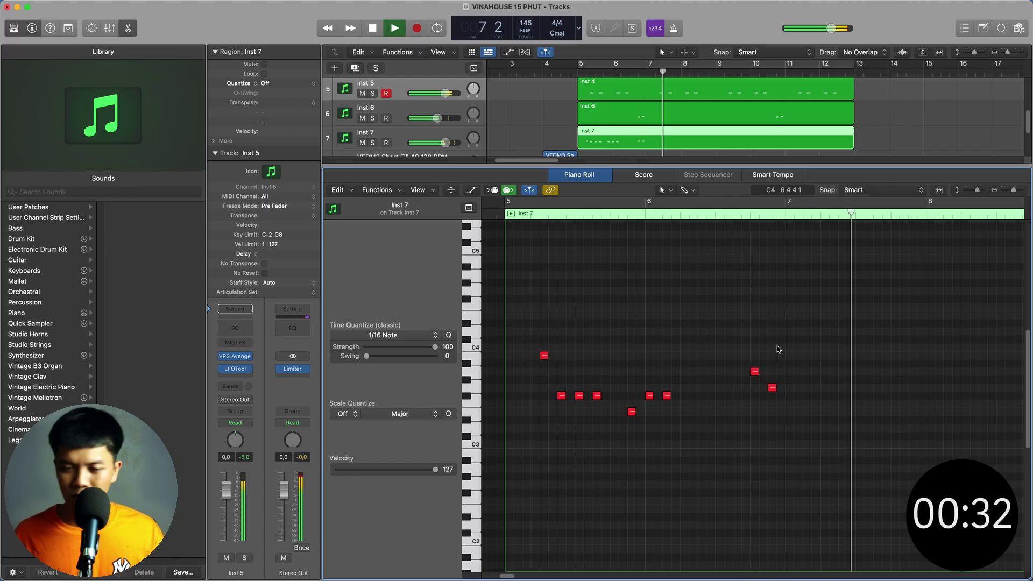
key(space)
key(space)
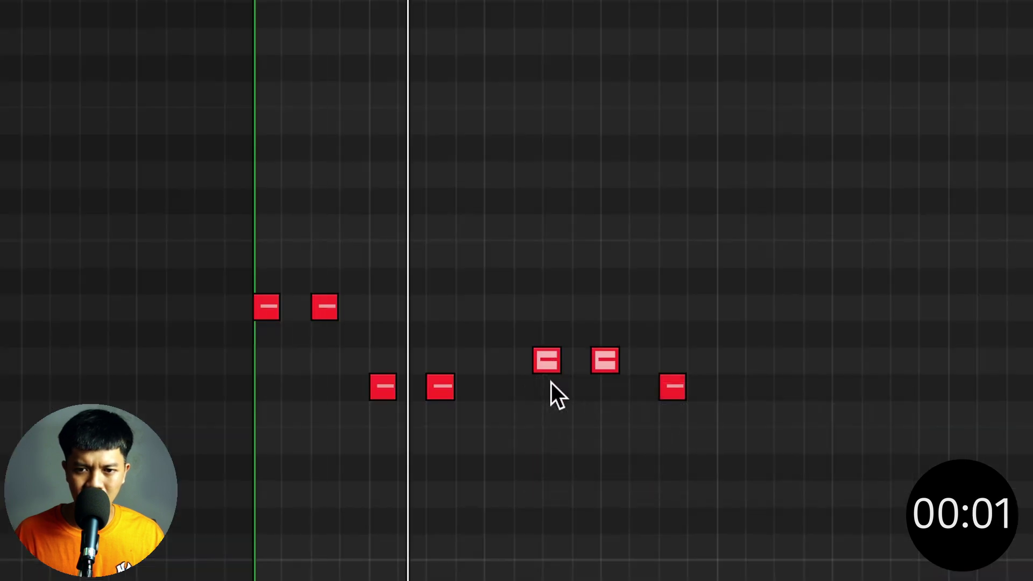
key(alt+Right)
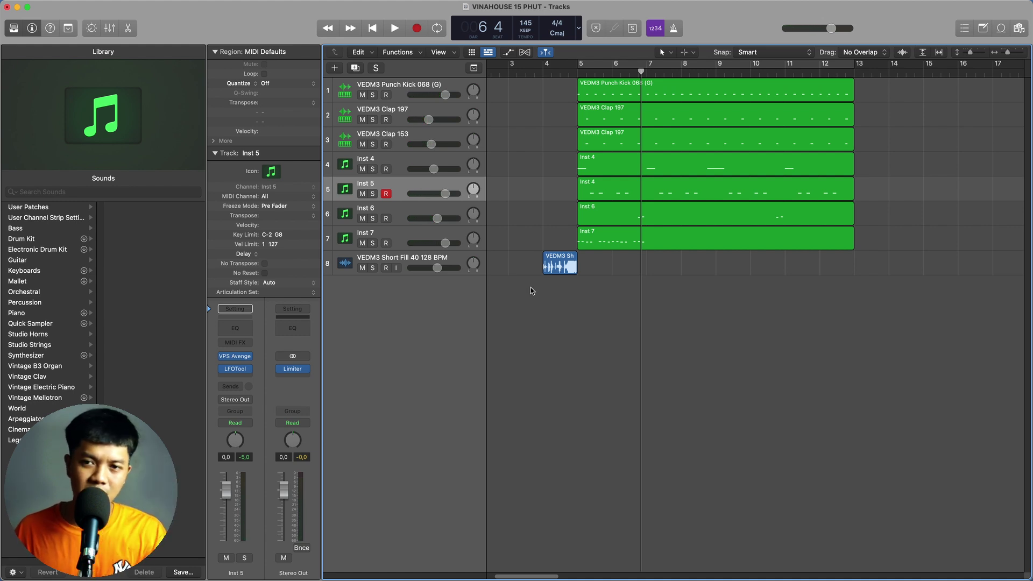
- Play the arrangement from the fill at bar 4 to check all the layers together
click(555, 75)
key(space)
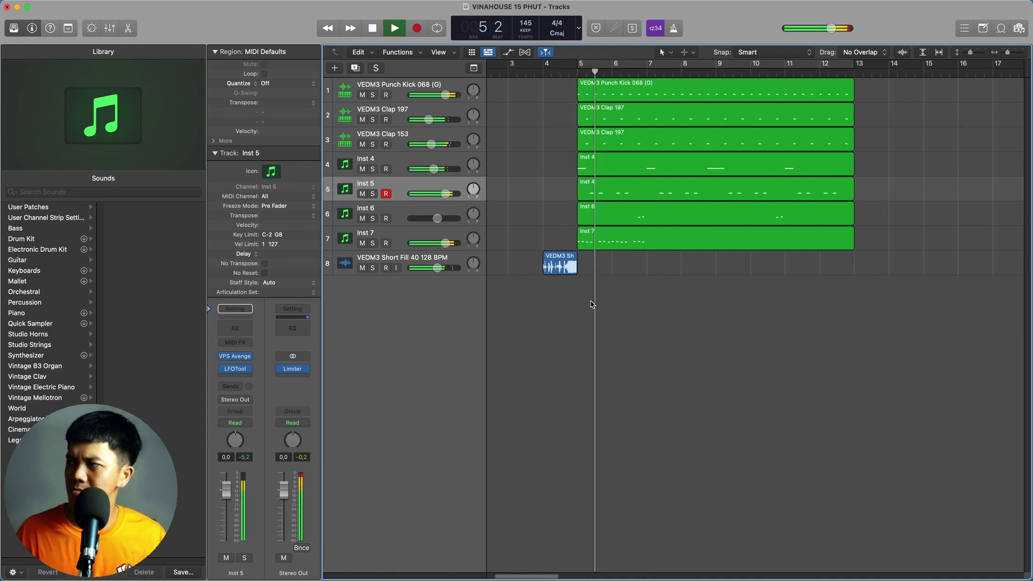
key(space)
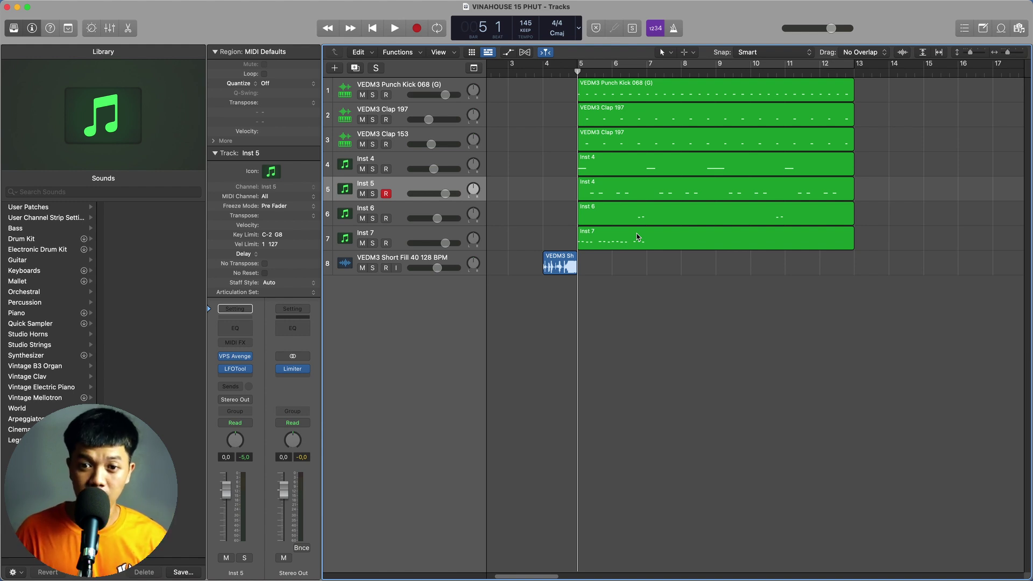
- Start a new Inst 7 melody in bar 5 with G2 on beats 2 and 3, A2 on beat 4 and A#2 at 5 4 3 1
double_click(637, 237)
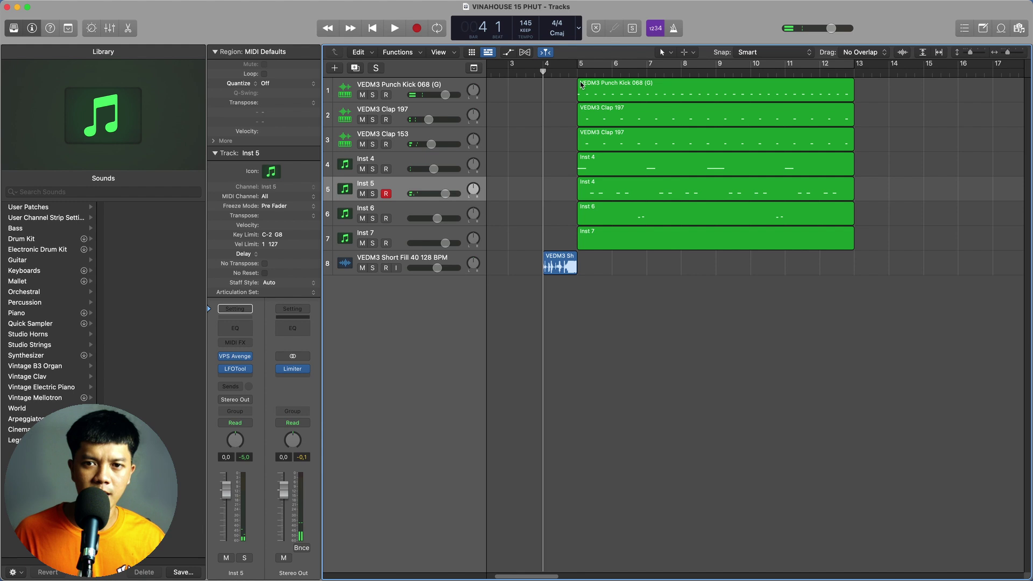
key(space)
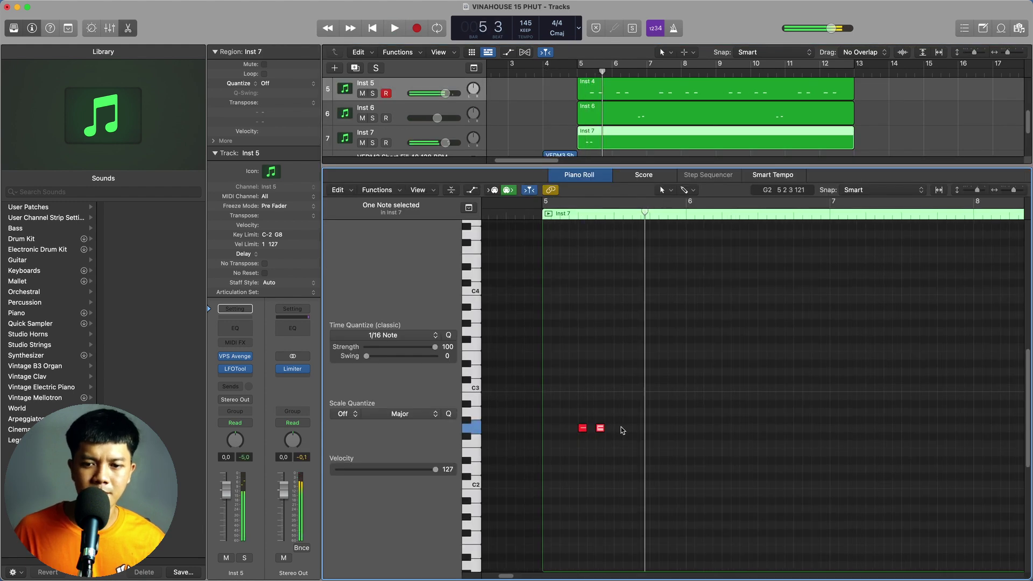
click(619, 428)
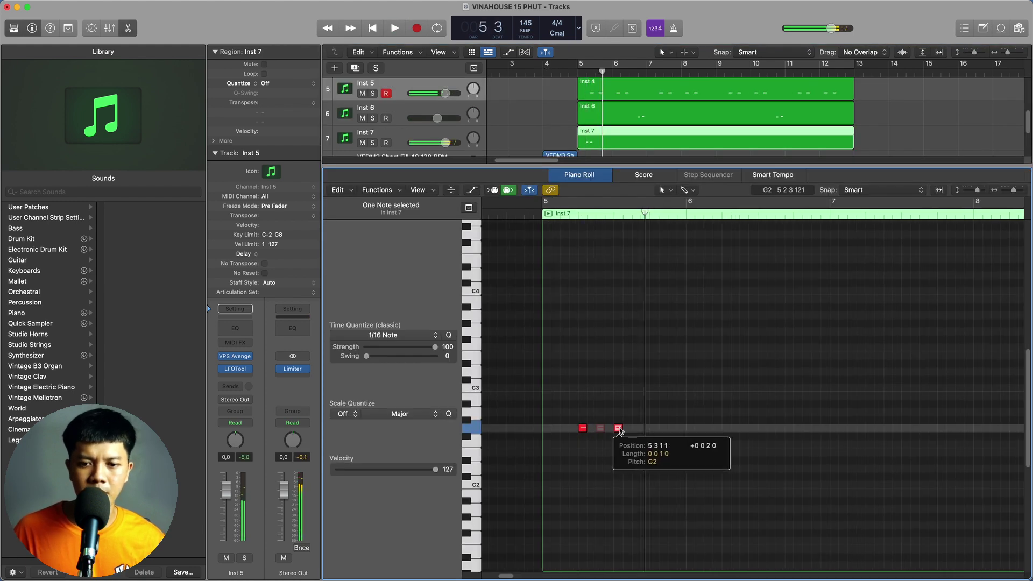
double_click(651, 430)
double_click(672, 429)
drag(672, 429, 674, 405)
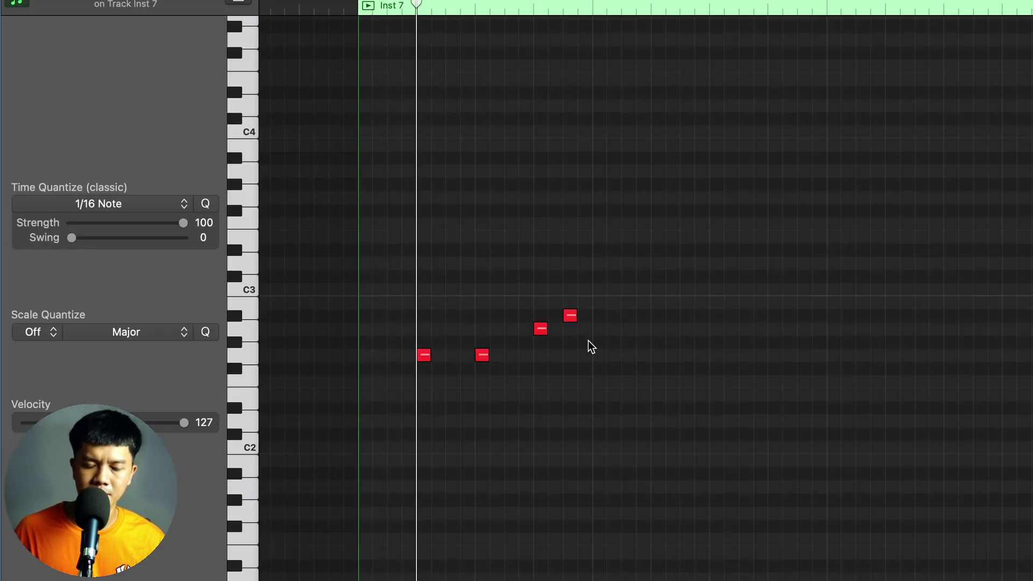
- Continue the Inst 7 melody in bar 6, setting the note at 6 2 3 1 to D3 and the one at 6 4 3 1 to D#3
key(space)
drag(744, 381, 744, 374)
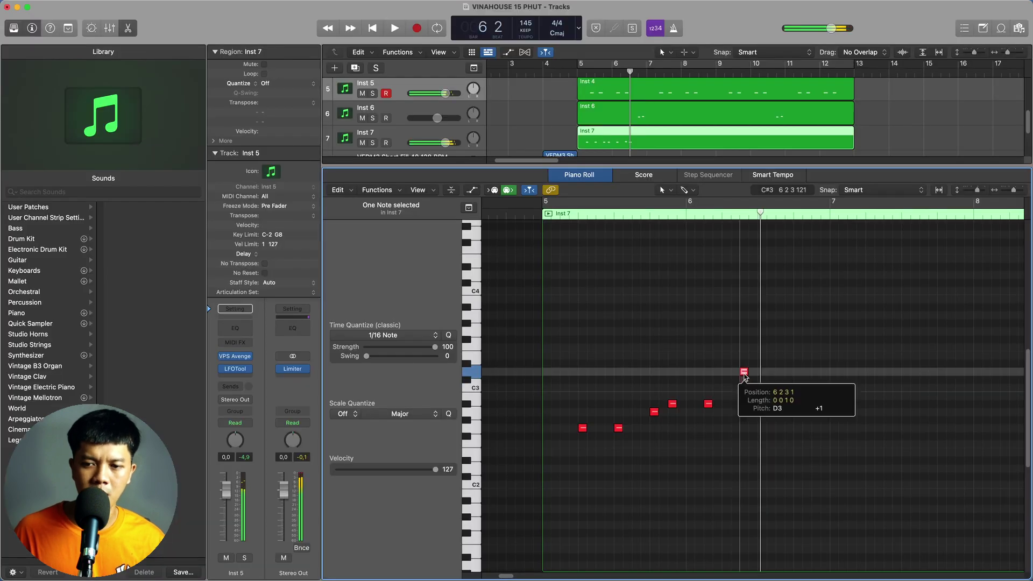
key(space)
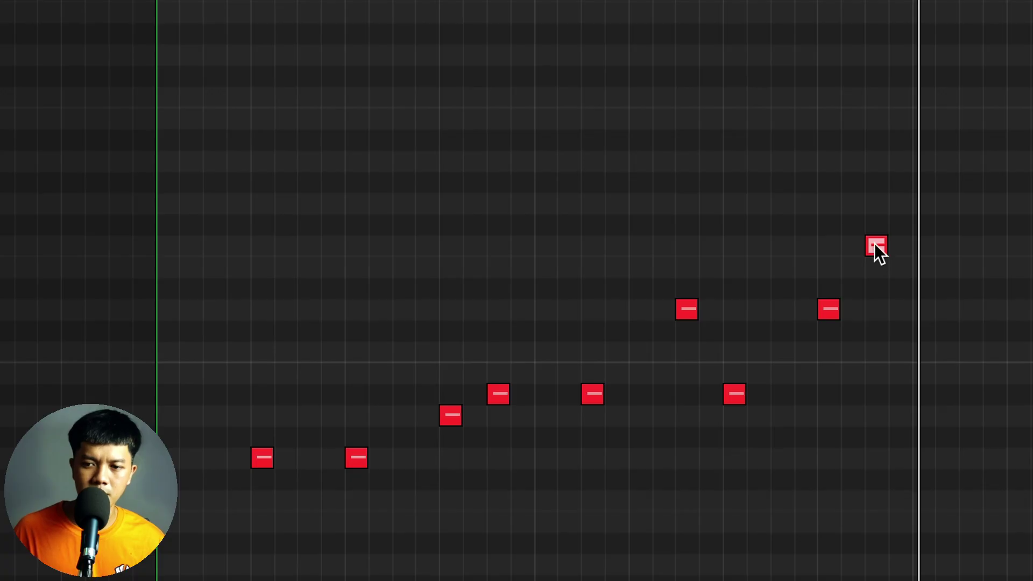
drag(875, 243, 873, 278)
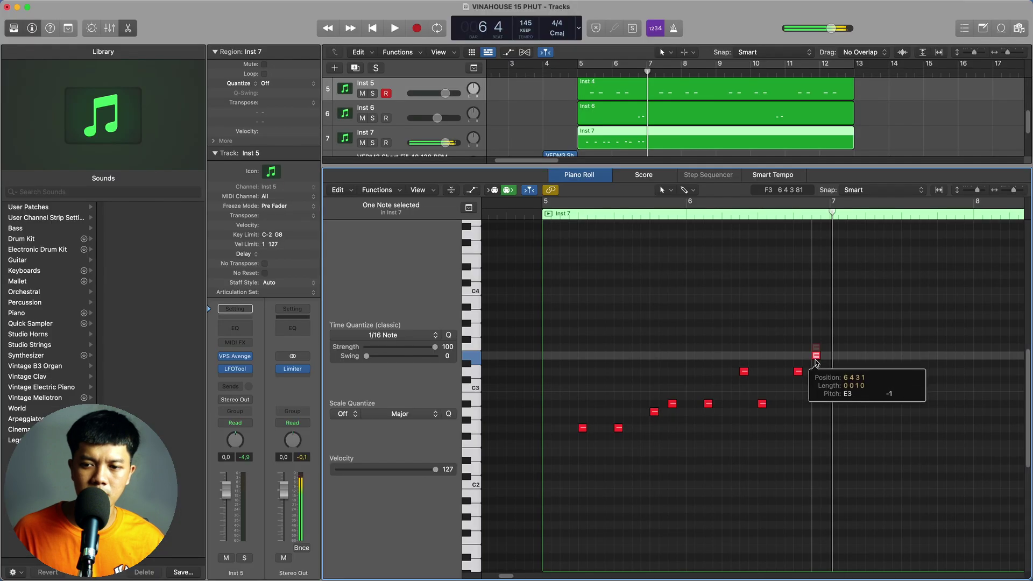
drag(816, 363, 817, 371)
- Try an extra D3 note at 6 4 4 1, lower the note at 6 4 3 1 to D3, and delete the extra note
super+click(824, 373)
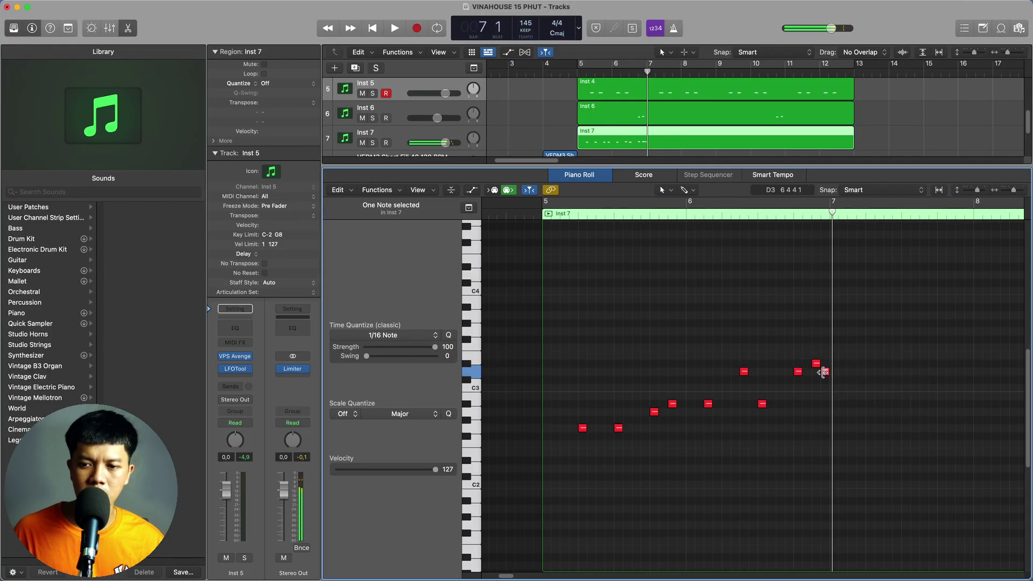
click(820, 420)
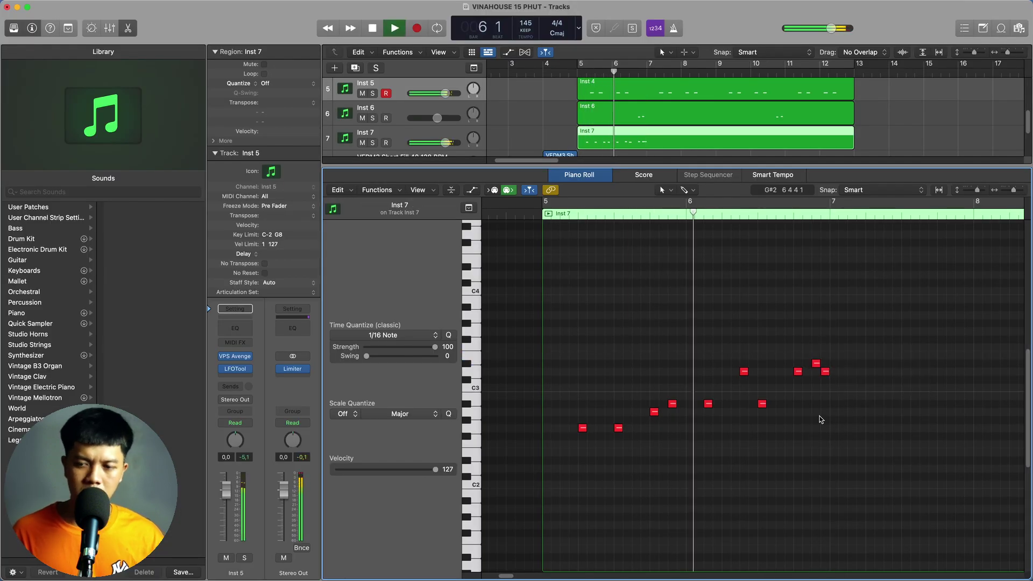
drag(817, 364, 816, 371)
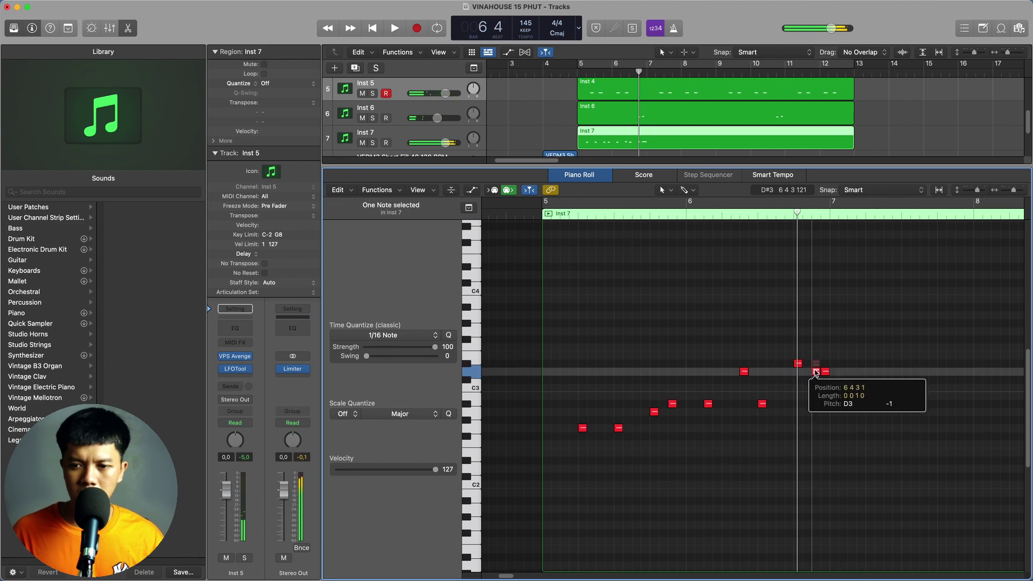
click(826, 372)
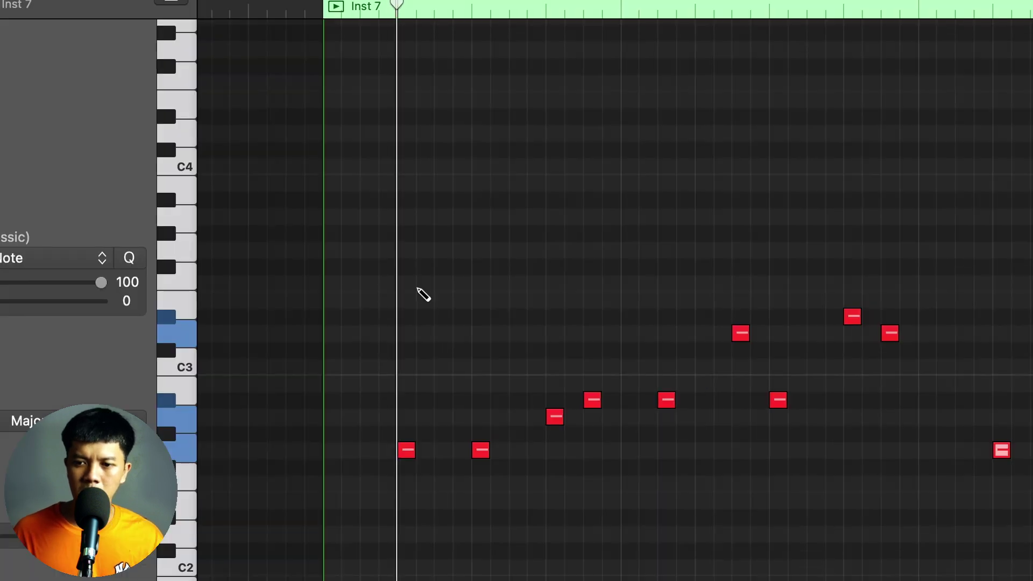
- Repeat the two-bar Inst 7 phrase in bars 7 and 8 and lower the copied D#3 note in bar 8 beat 4
key(super+Left)
key(super+Left)
key(super+Left)
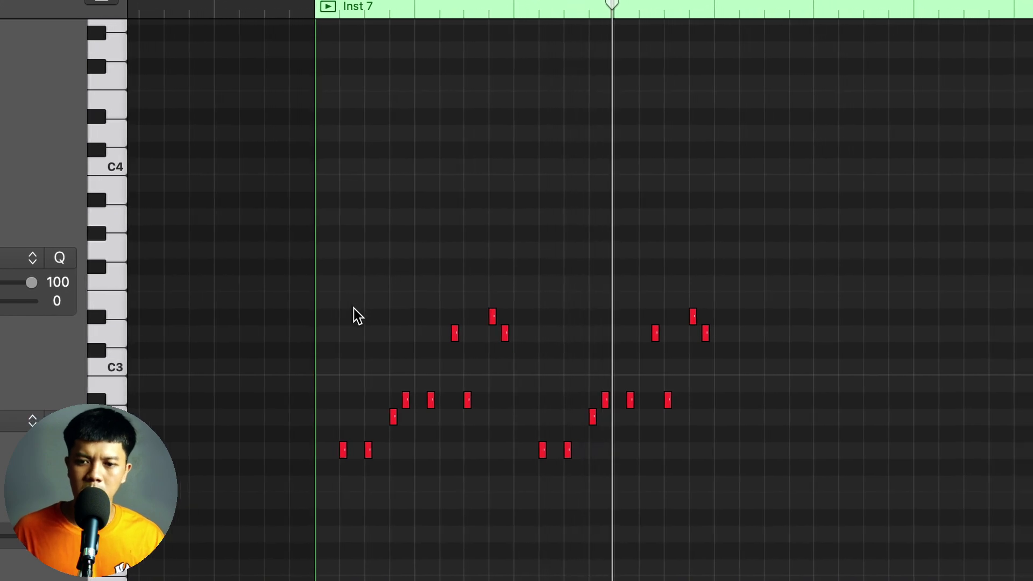
key(super+Right)
key(super+Right)
key(super+Right)
key(space)
click(731, 320)
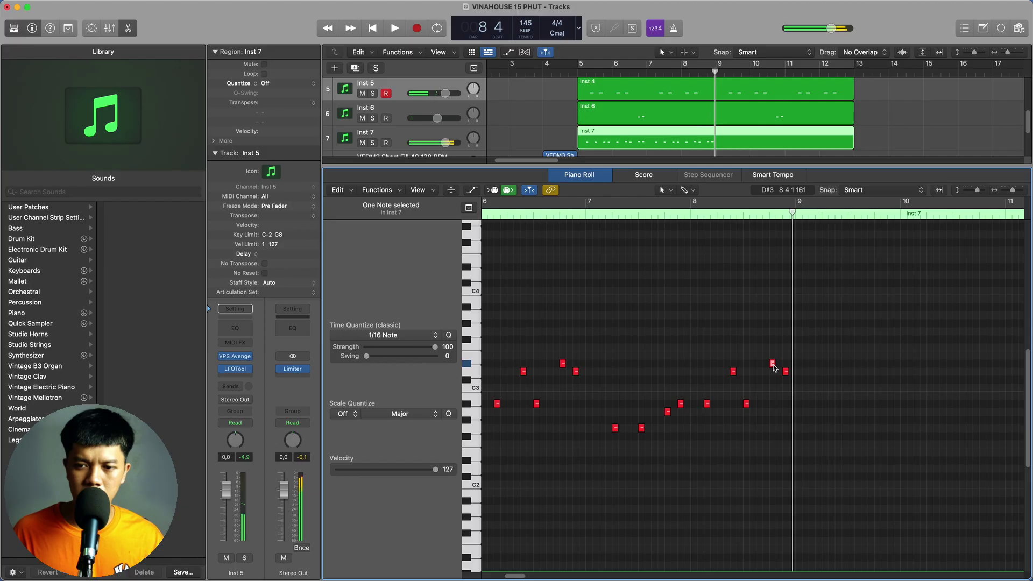
drag(774, 366, 783, 470)
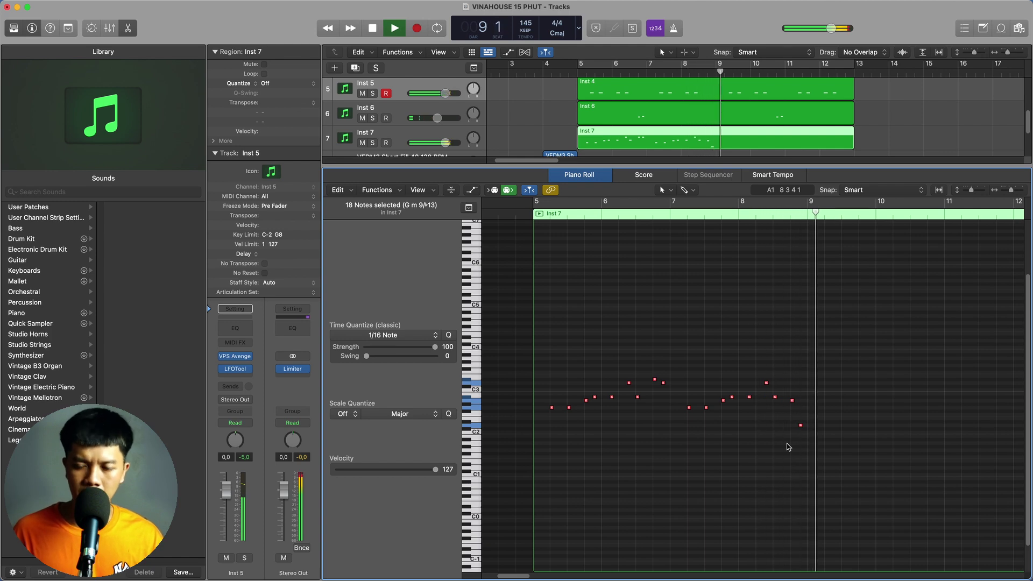
- Copy the four-bar Inst 7 melody into bars 9 to 12 and lower the Inst 7 track's volume
drag(875, 462, 484, 293)
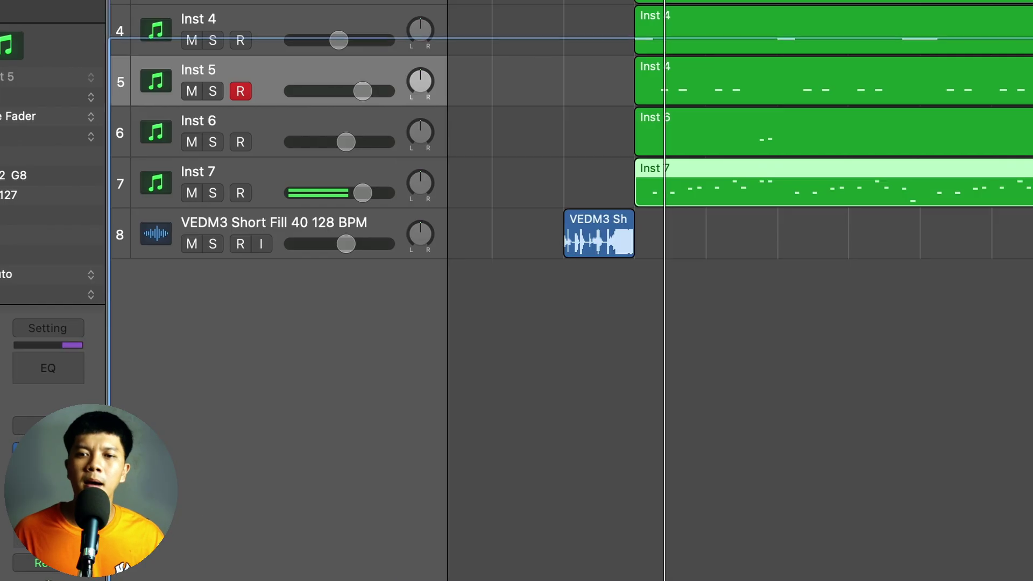
drag(364, 193, 321, 192)
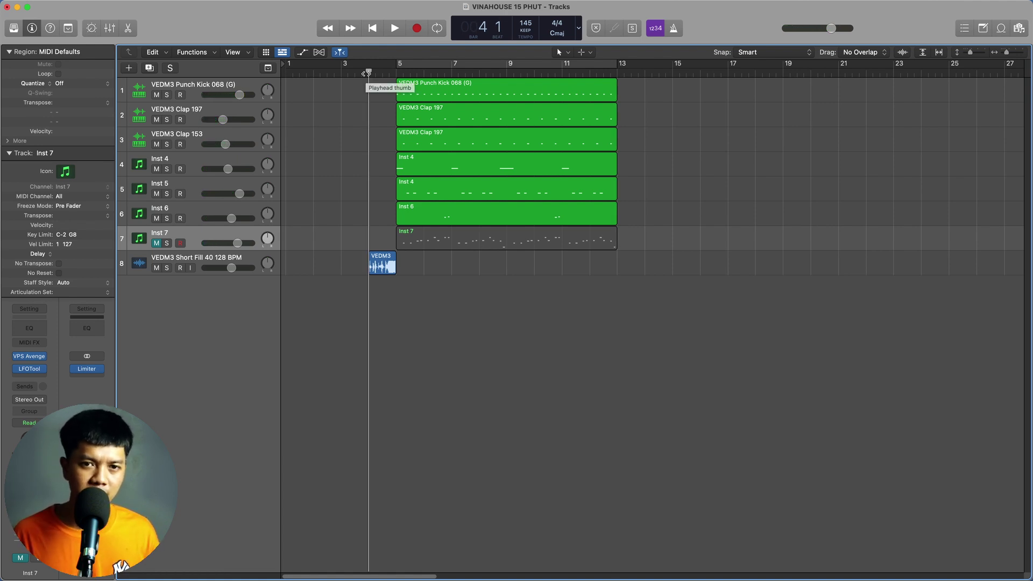
key(super+Right)
key(super+Right)
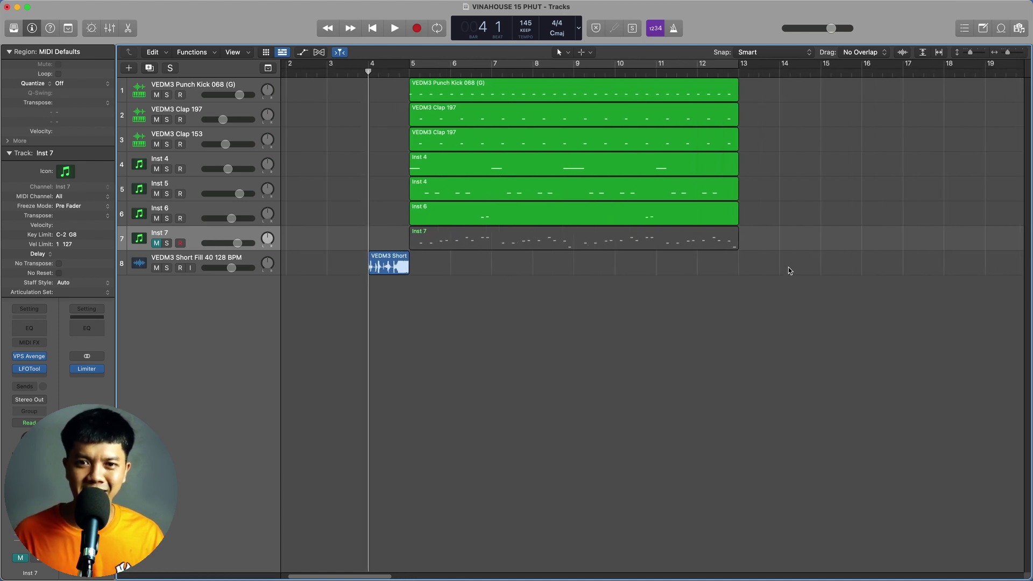
key(super+Down)
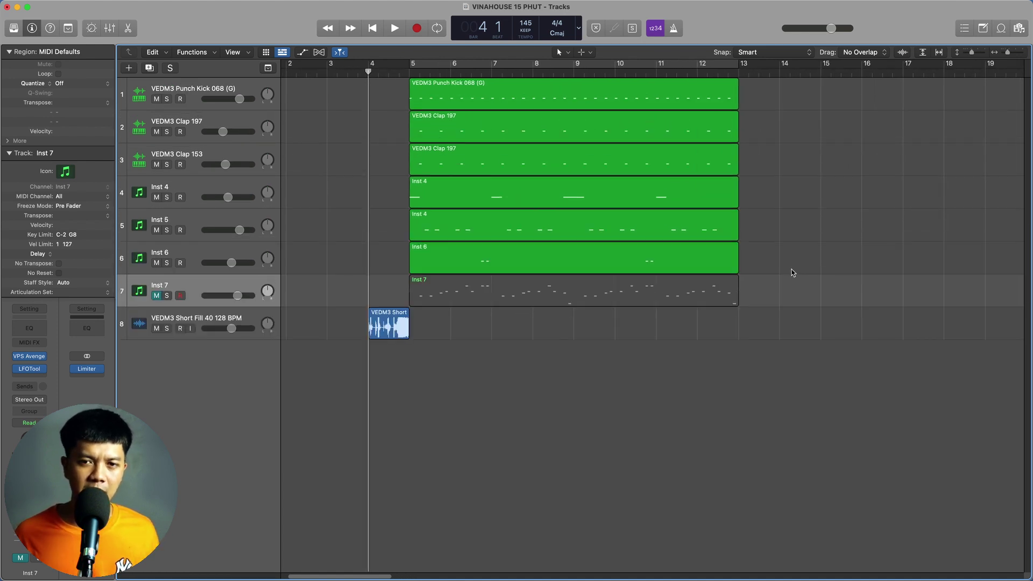